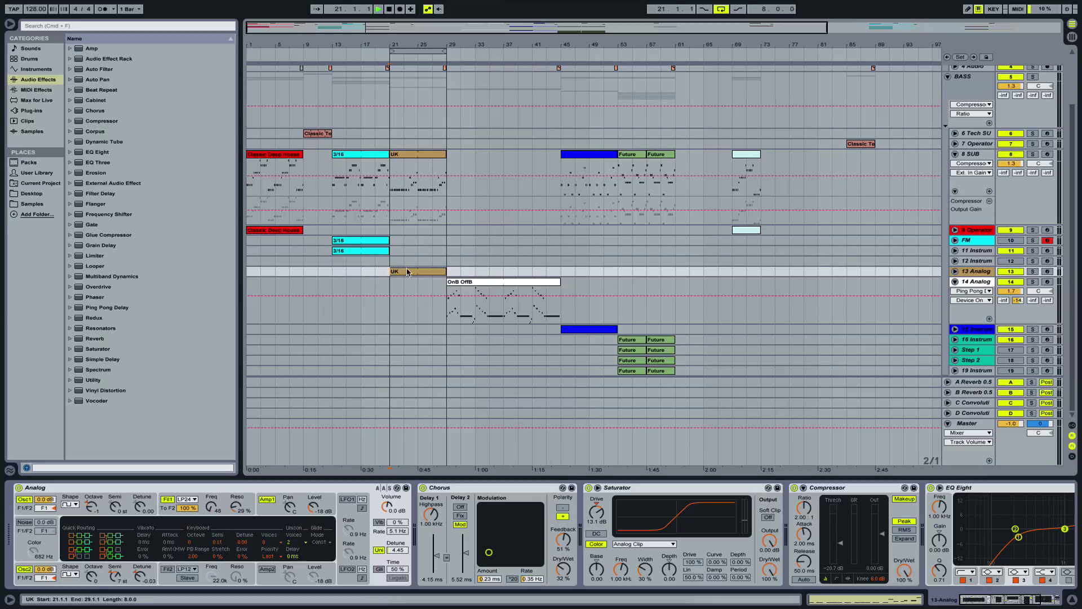
# Insert a new MIDI track and Alt-drag a copy of the UK bass clip onto it
pyautogui.press('space')
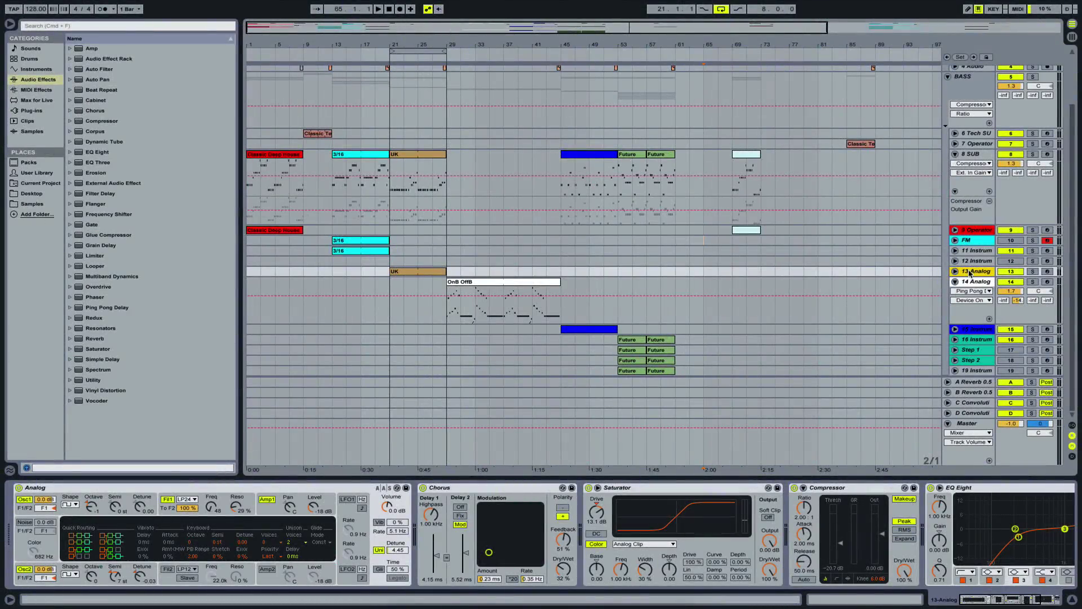
pyautogui.press('super+shift+t')
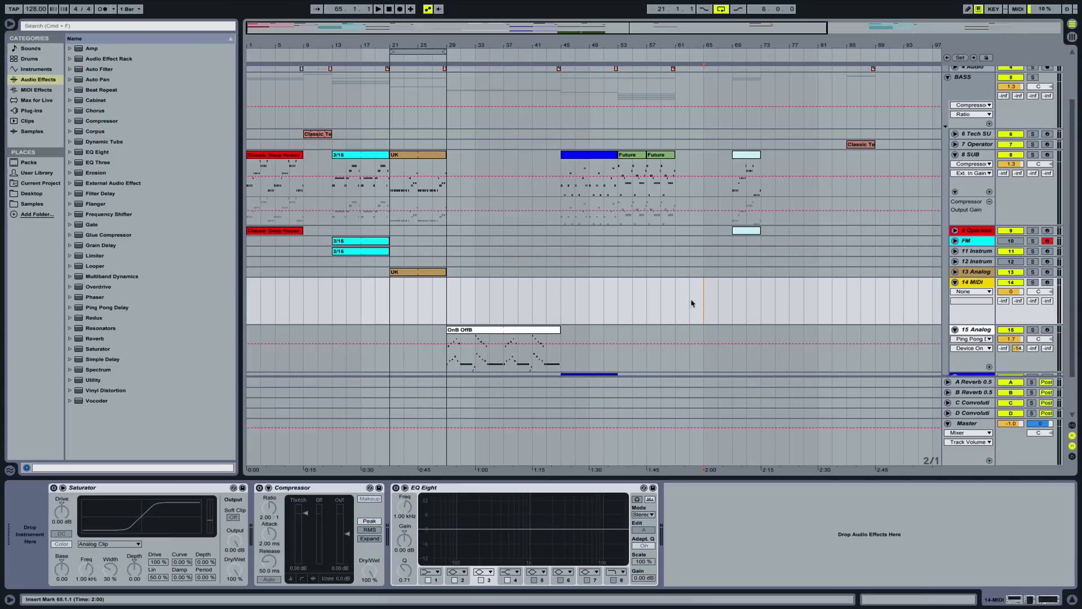
pyautogui.moveTo(435, 276); pyautogui.dragTo(419, 301)
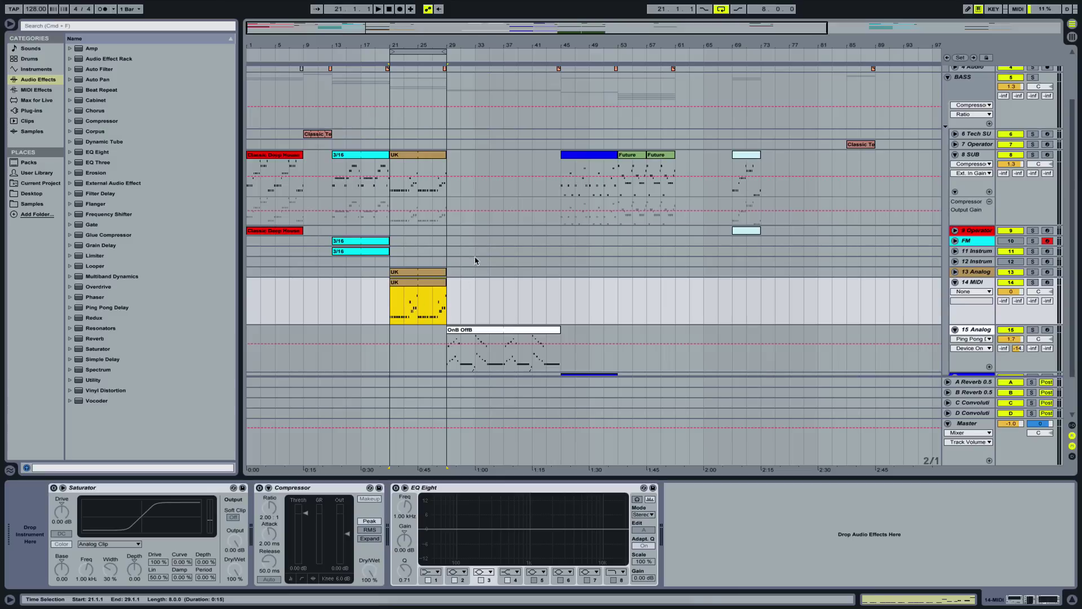
# Solo the new track 14 and inspect the copied clip's notes
pyautogui.click(1032, 282)
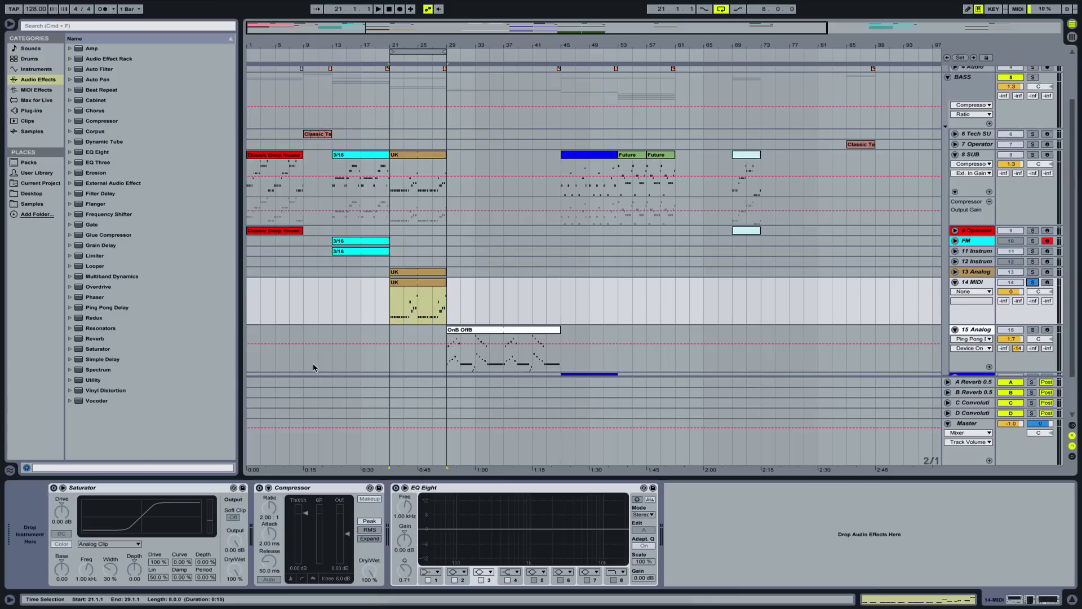
pyautogui.doubleClick(422, 286)
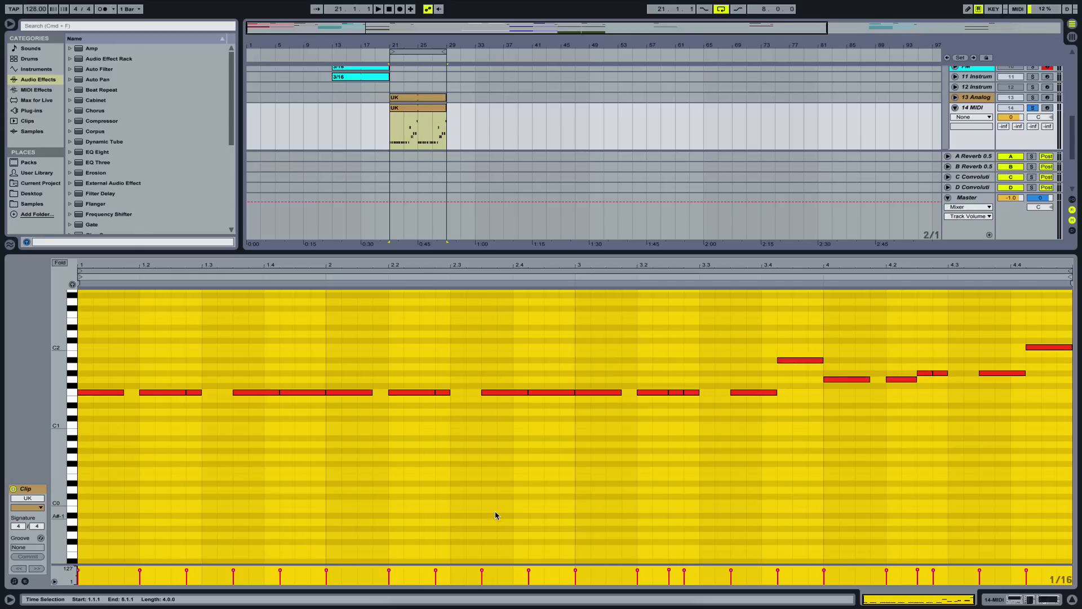
pyautogui.hotkey('shift', 'Tab')
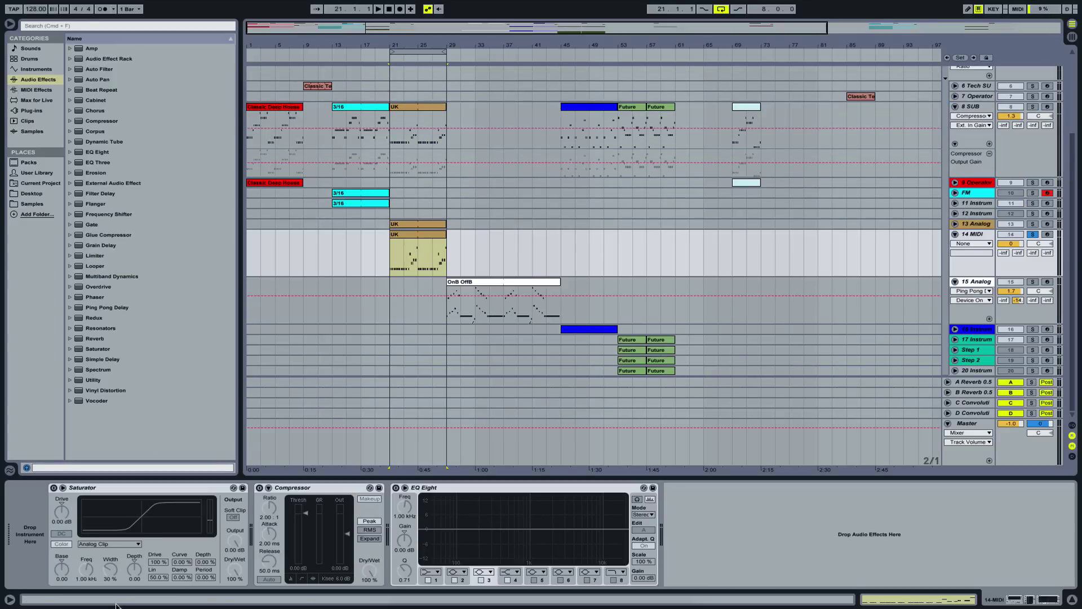
# Load the Analog synth from Instruments onto track 14 and play the clip through it
pyautogui.click(49, 91)
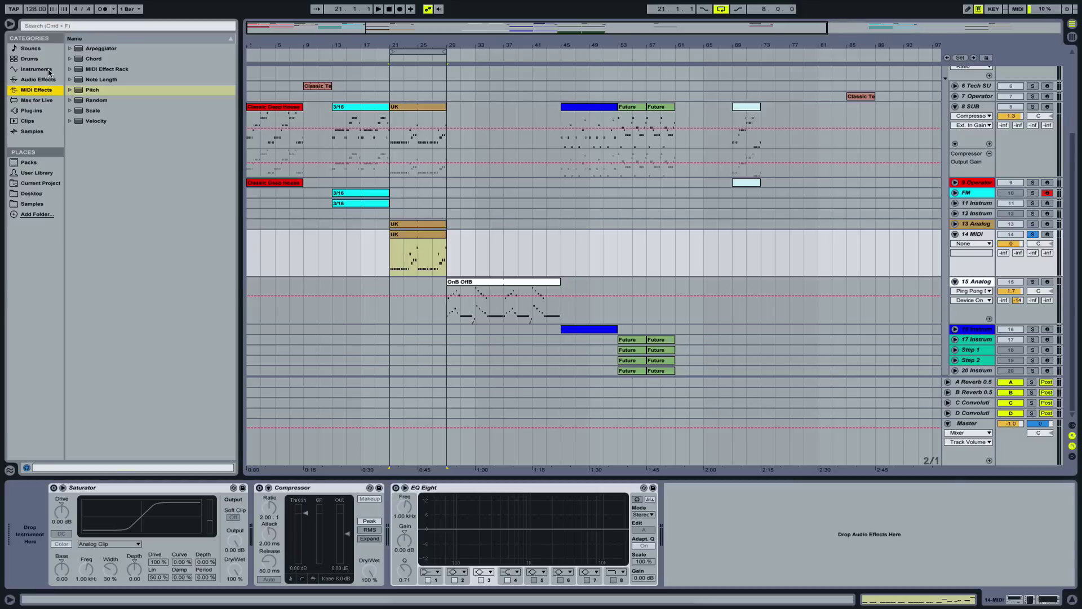
pyautogui.click(50, 70)
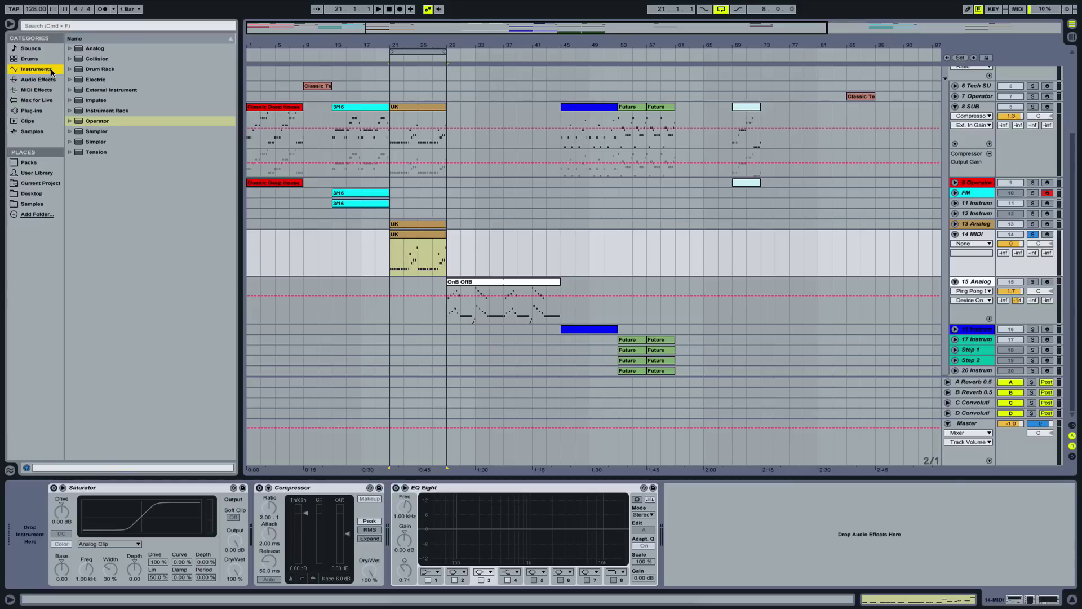
pyautogui.doubleClick(95, 48)
pyautogui.press('space')
pyautogui.press('space')
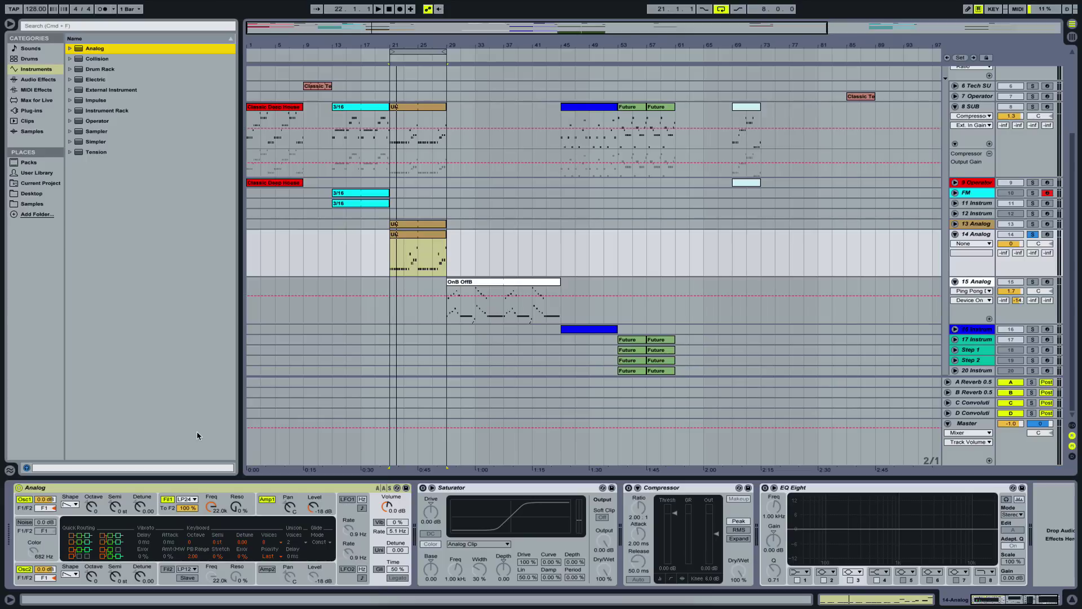
# Drop Analog's Oscillator 1 octave to -1 and listen
pyautogui.click(91, 506)
pyautogui.press('Down')
pyautogui.press('space')
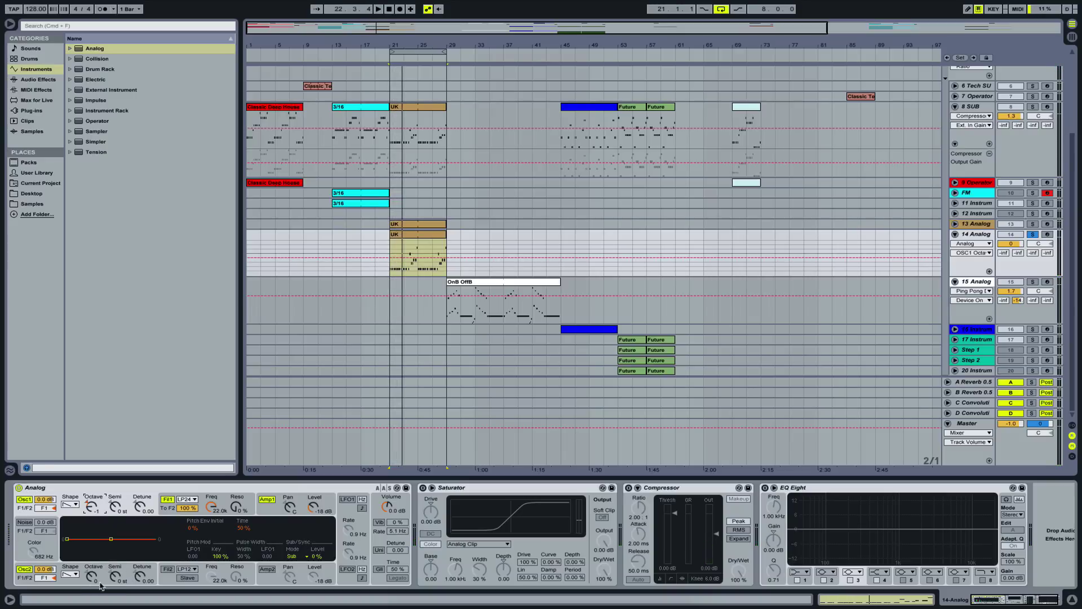
# Tune Oscillator 2 up 7 semitones and detune it to -0.03, auditioning each change
pyautogui.click(114, 574)
pyautogui.moveTo(113, 575); pyautogui.dragTo(113, 561)
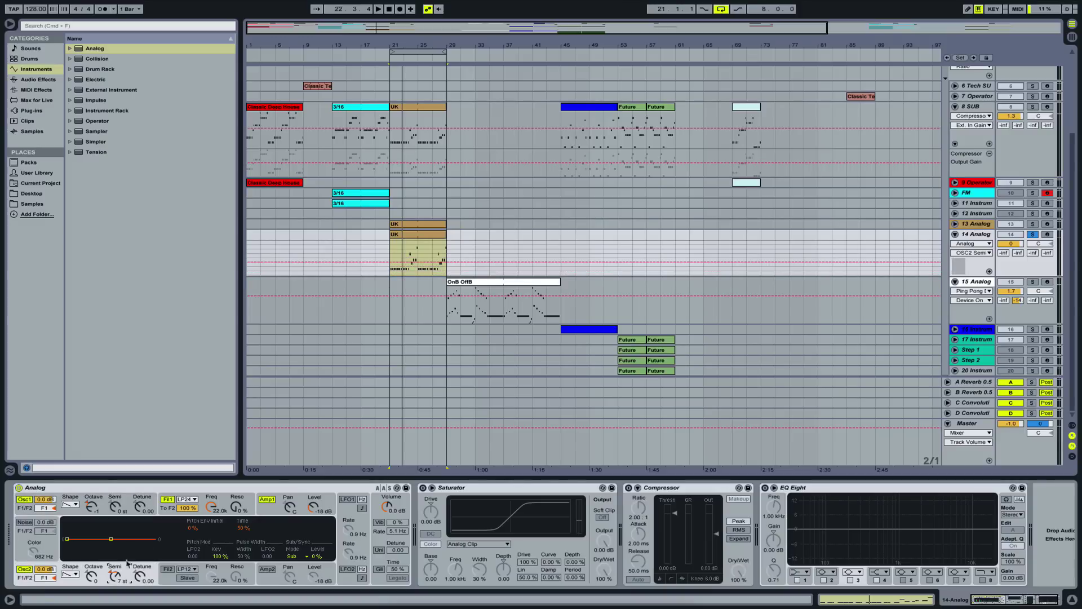
pyautogui.press('space')
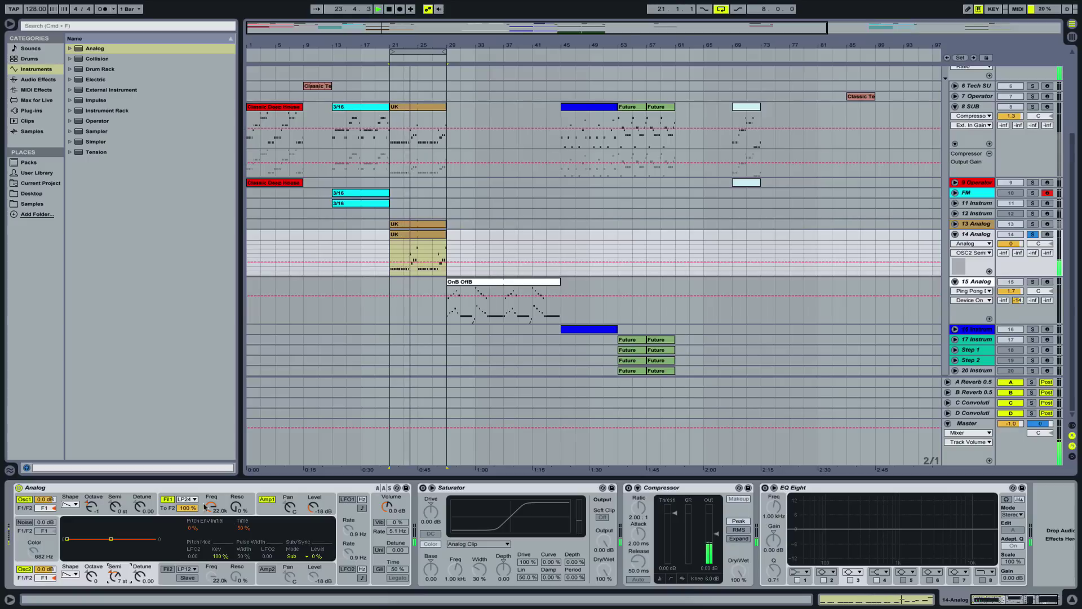
pyautogui.press('space')
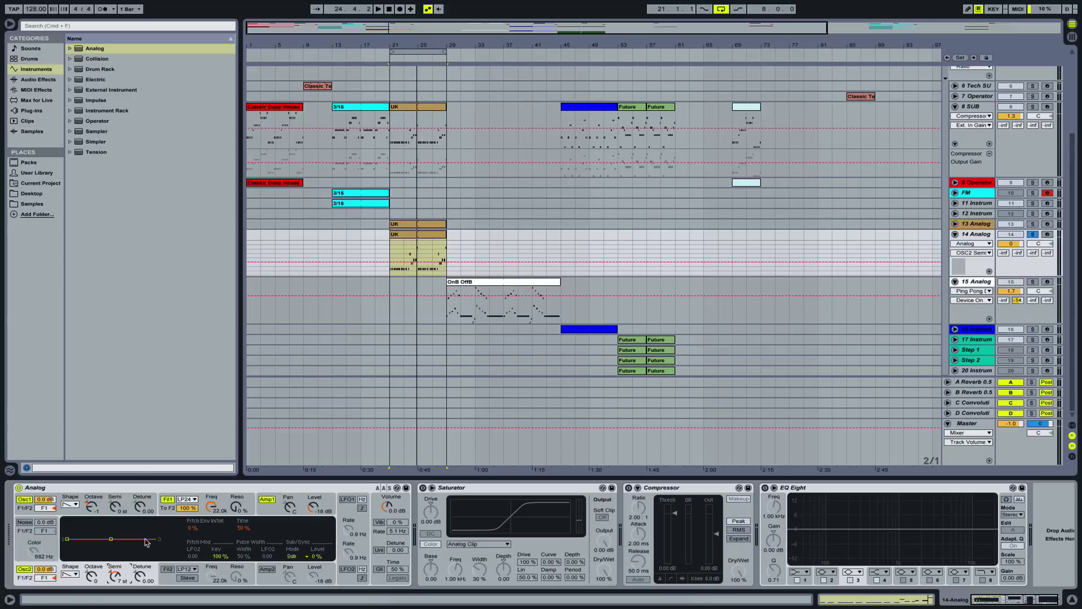
pyautogui.moveTo(145, 581); pyautogui.dragTo(146, 583)
pyautogui.press('space')
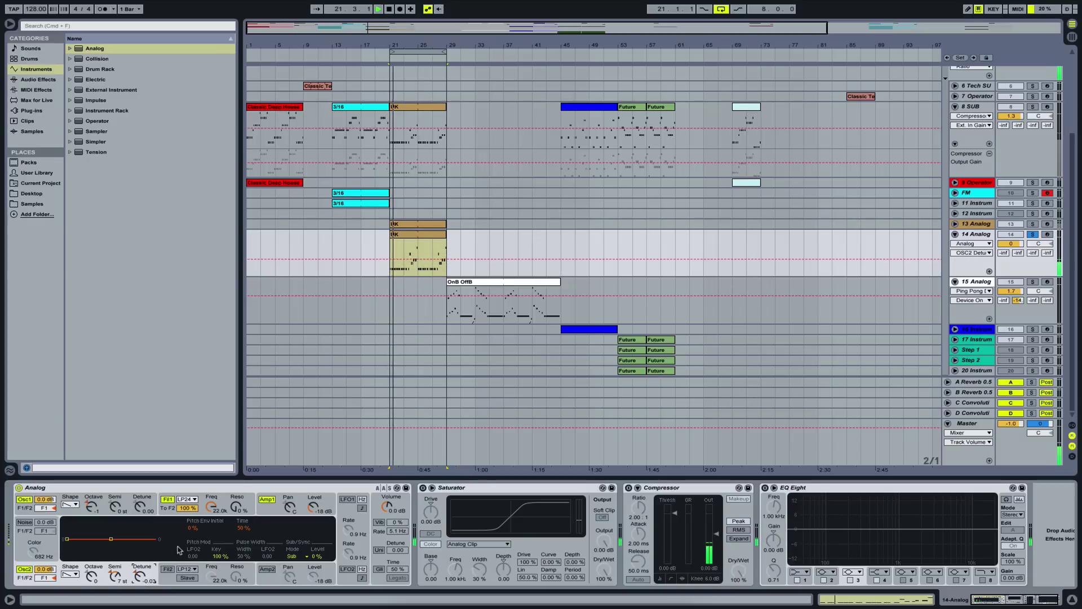
pyautogui.press('space')
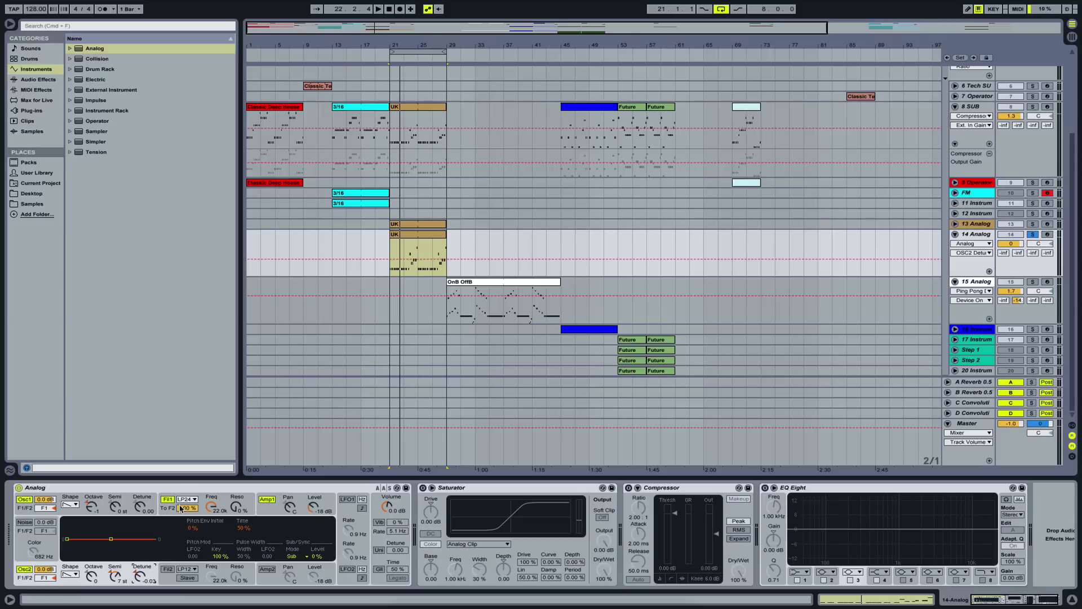
# Raise Analog's Filter 1 cutoff to about 5.4k while auditioning
pyautogui.click(210, 508)
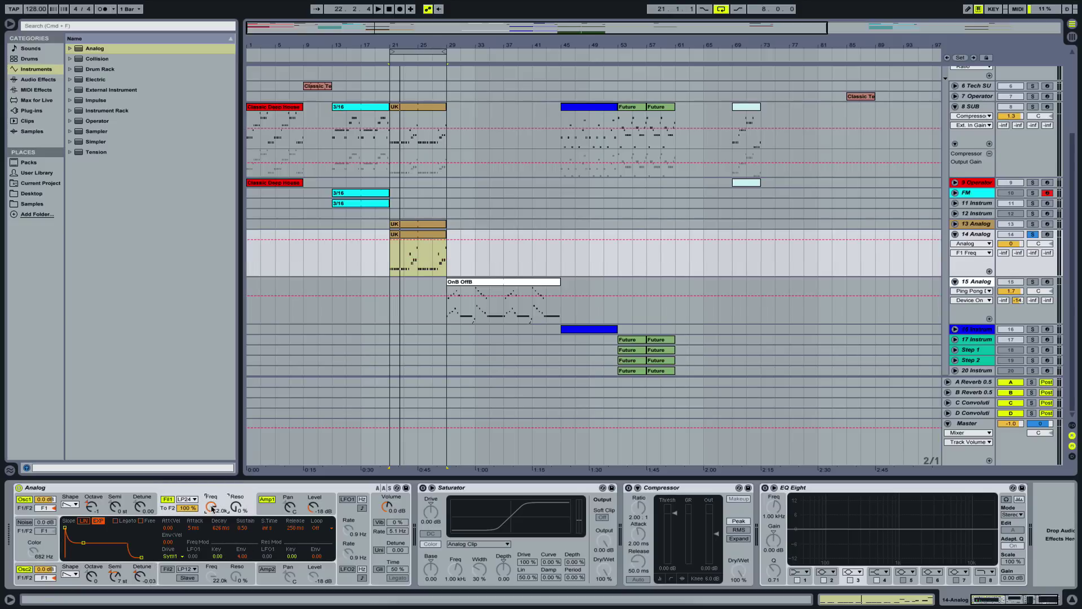
pyautogui.press('space')
pyautogui.moveTo(211, 509); pyautogui.dragTo(246, 544)
pyautogui.press('space')
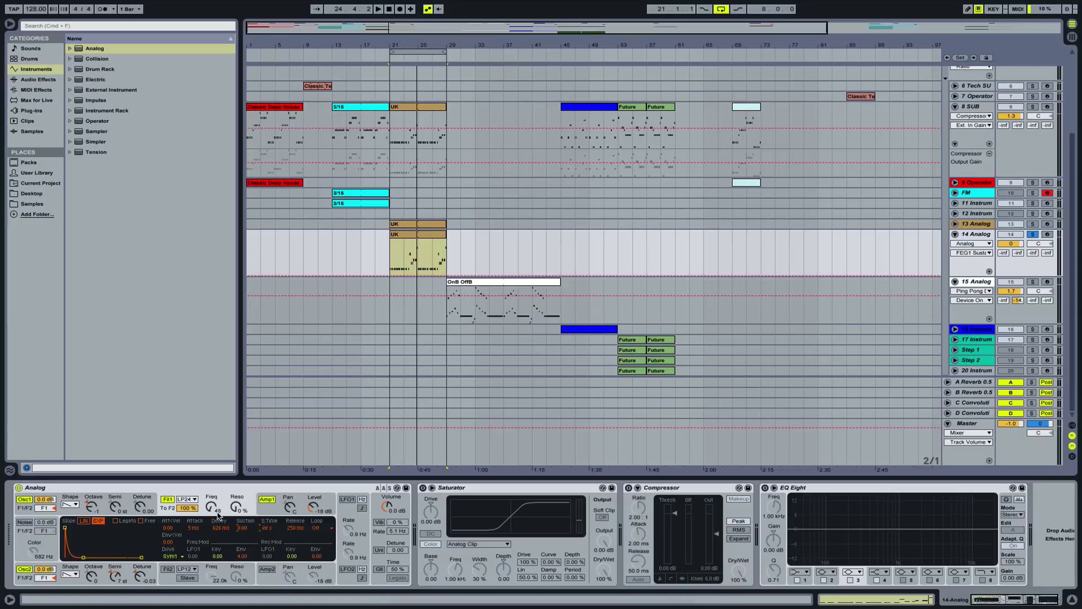
# Select the Filter 1 envelope amount and audition it from the loop start
pyautogui.press('space')
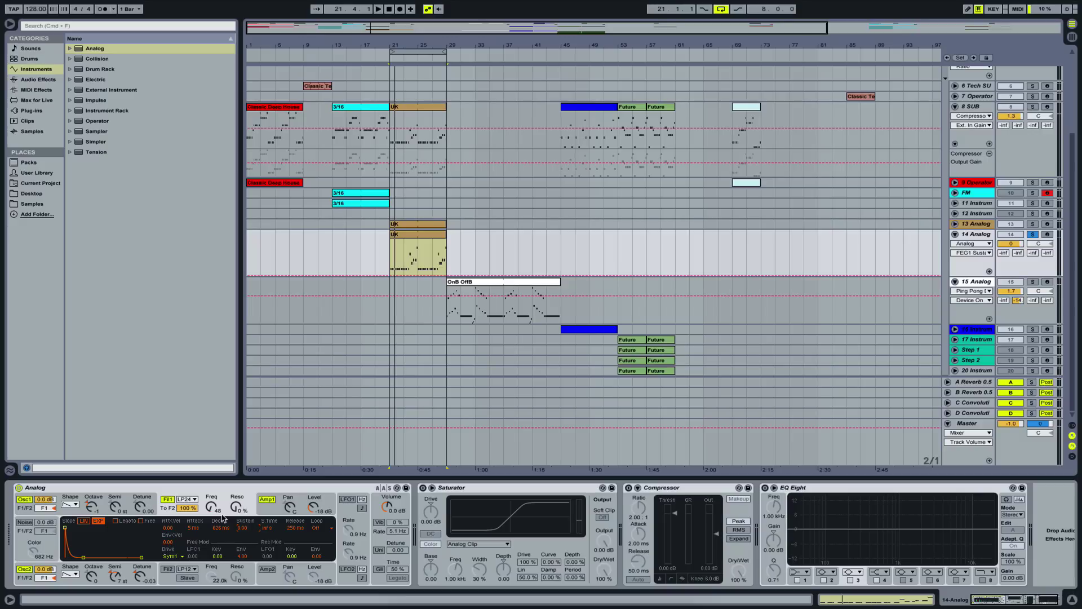
pyautogui.click(242, 556)
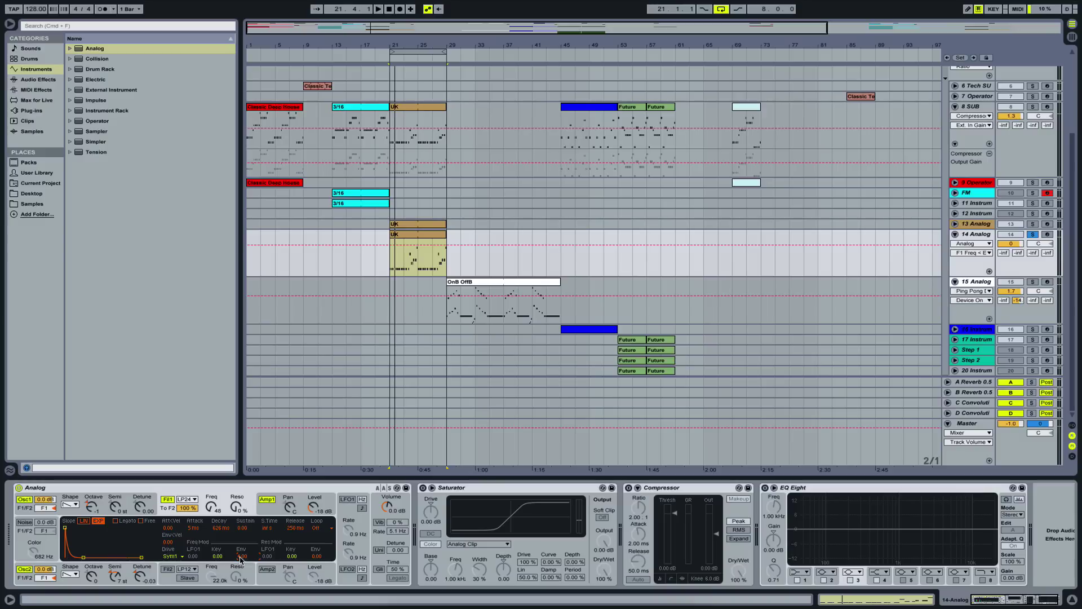
pyautogui.press('space')
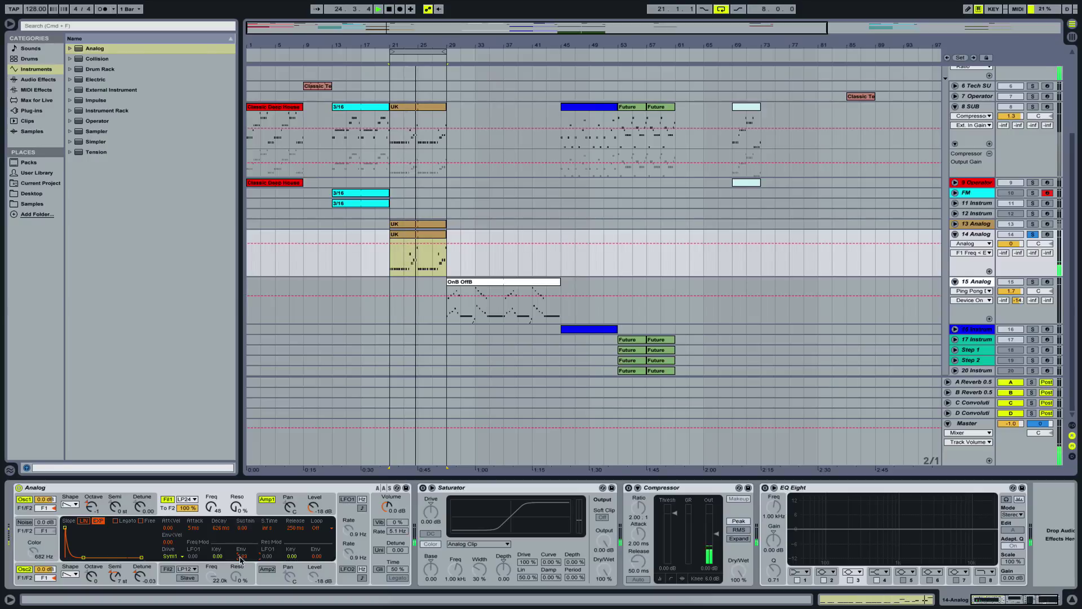
# Nudge the filter envelope amount up, lengthen decay to 863 ms and raise resonance
pyautogui.moveTo(242, 558); pyautogui.dragTo(242, 556)
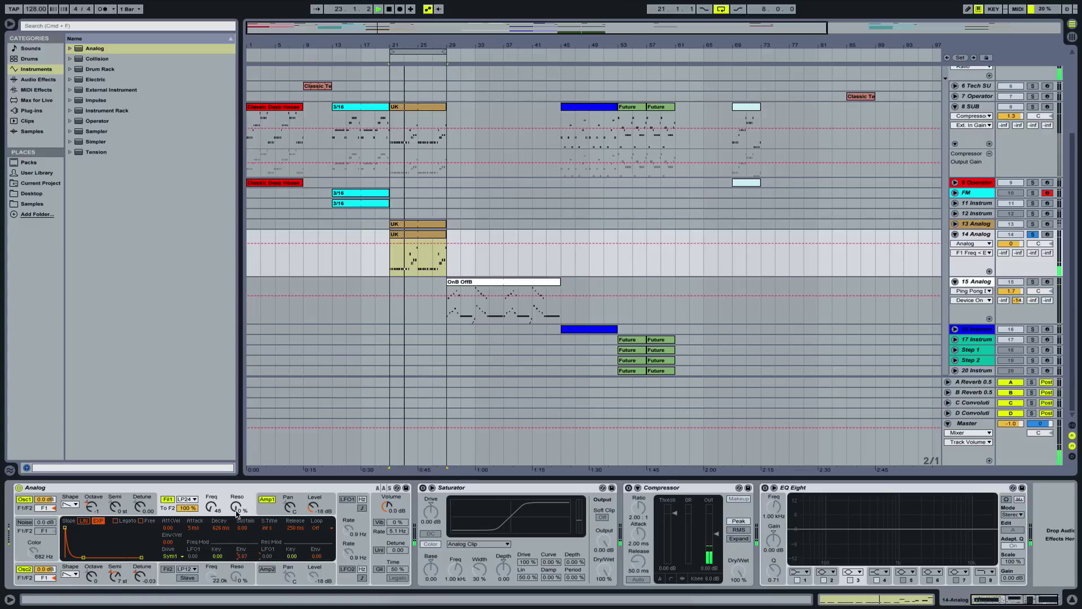
pyautogui.click(217, 528)
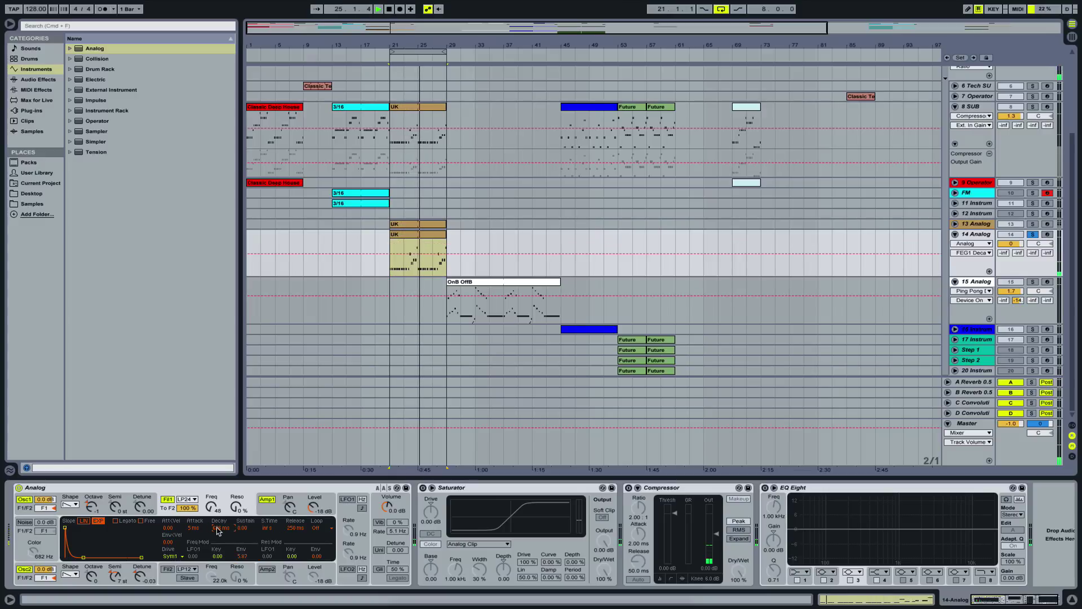
pyautogui.moveTo(218, 529); pyautogui.dragTo(217, 516)
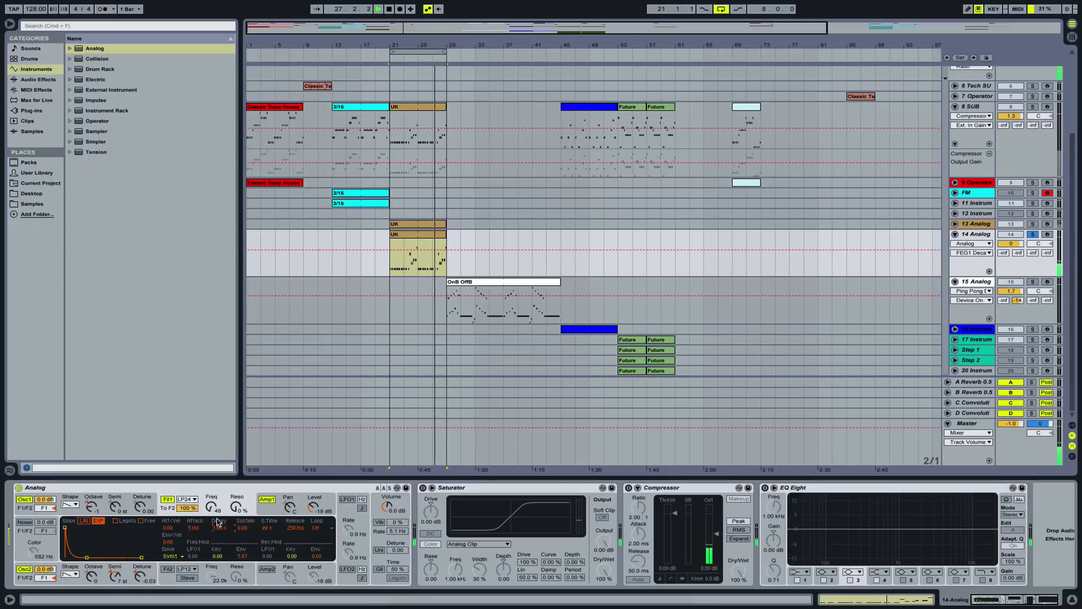
pyautogui.click(236, 506)
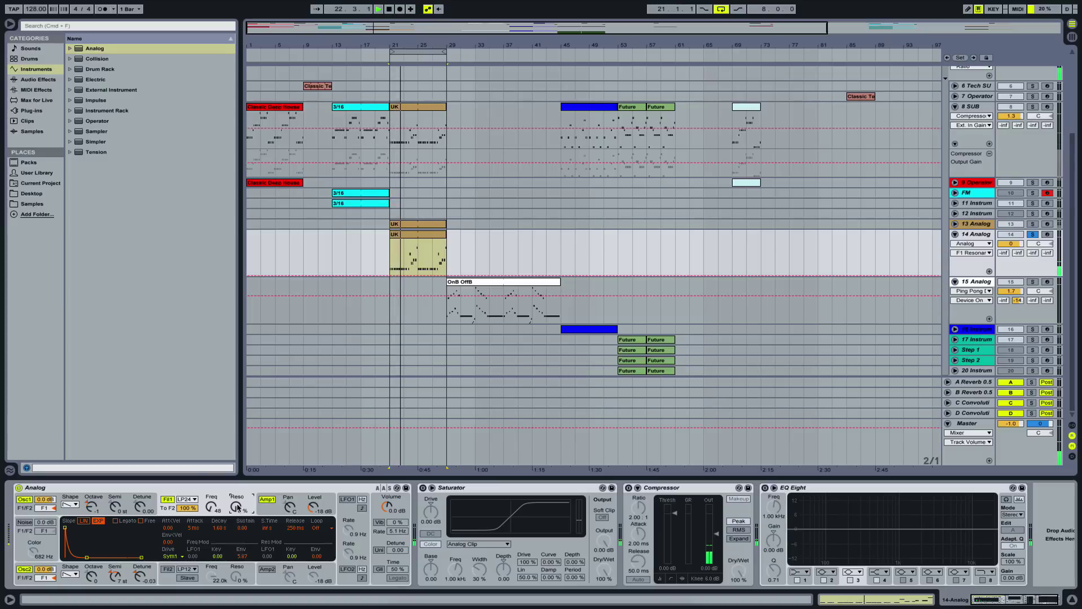
pyautogui.moveTo(236, 506); pyautogui.dragTo(237, 489)
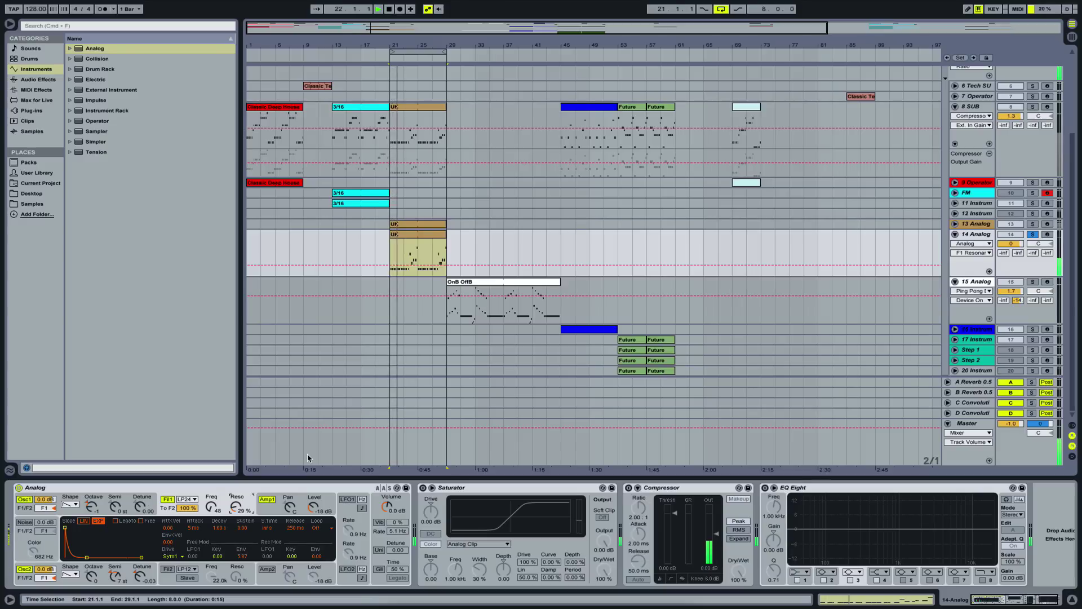
# Set the filter drive to Asym1, audition it, and show Analog's global panel
pyautogui.click(170, 556)
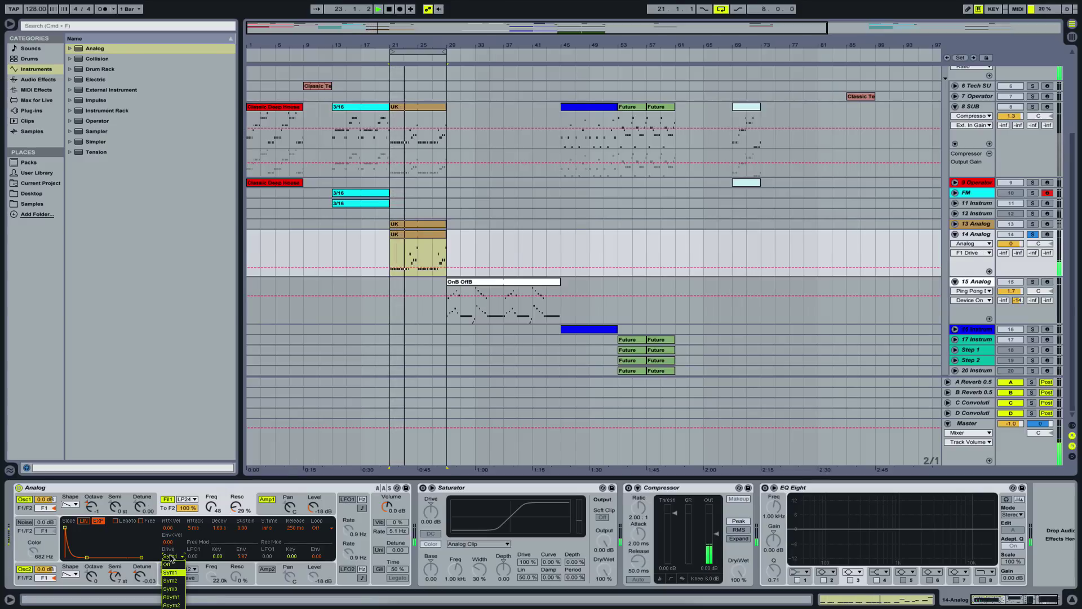
pyautogui.click(177, 596)
pyautogui.press('space')
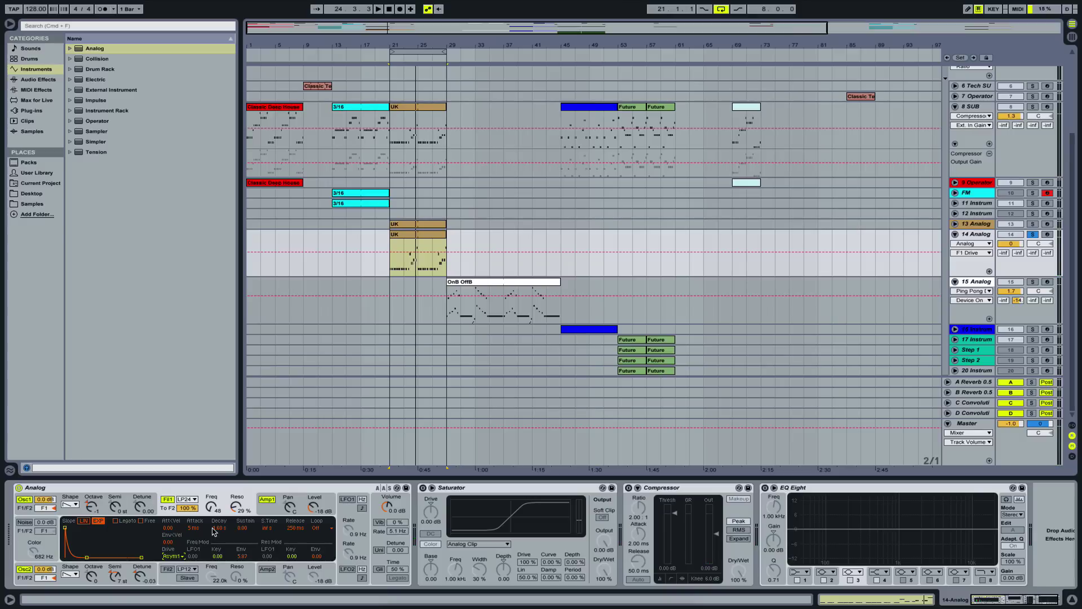
pyautogui.press('space')
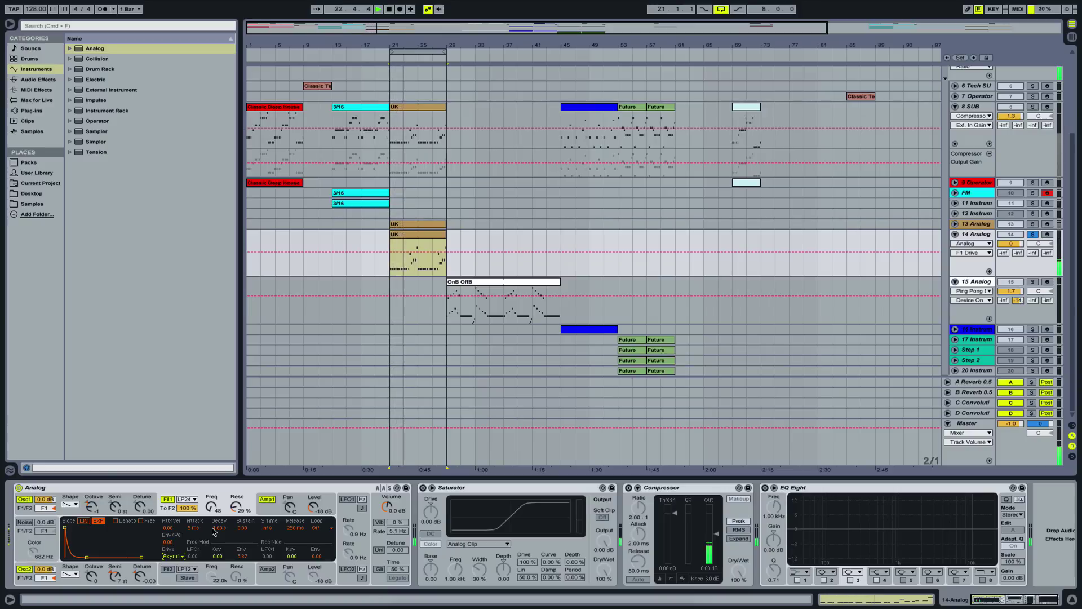
pyautogui.press('space')
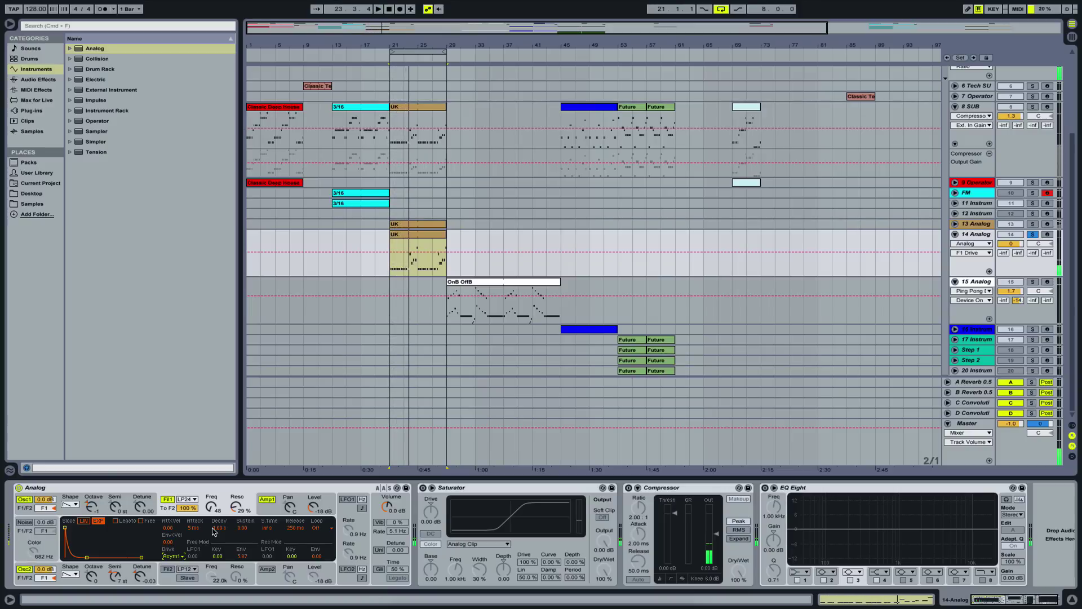
pyautogui.click(381, 545)
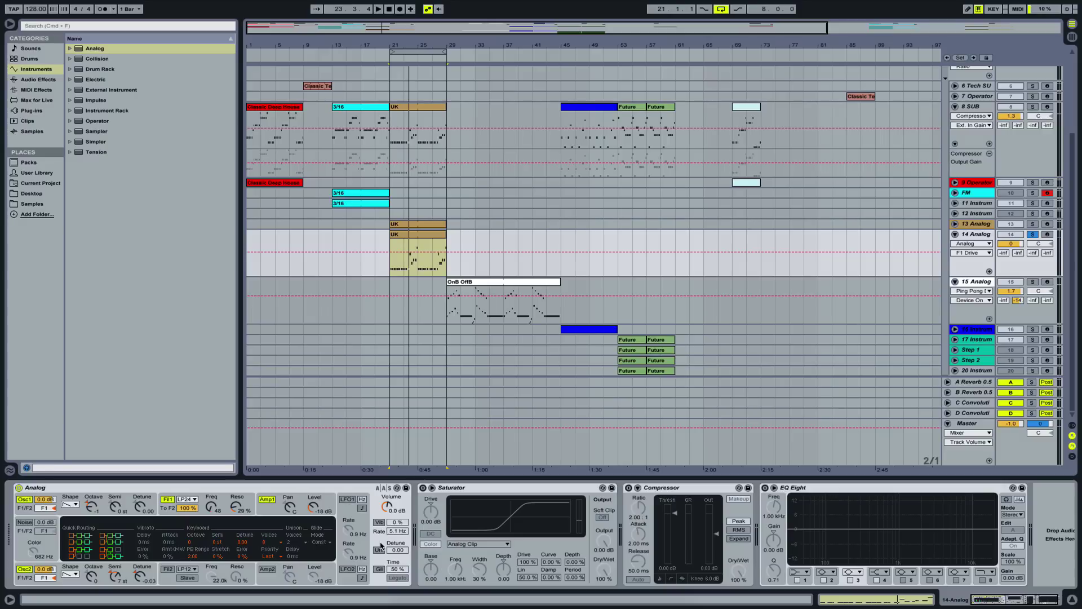
# Raise the amp envelope sustain to 0.67 and play the bass pattern
pyautogui.click(281, 514)
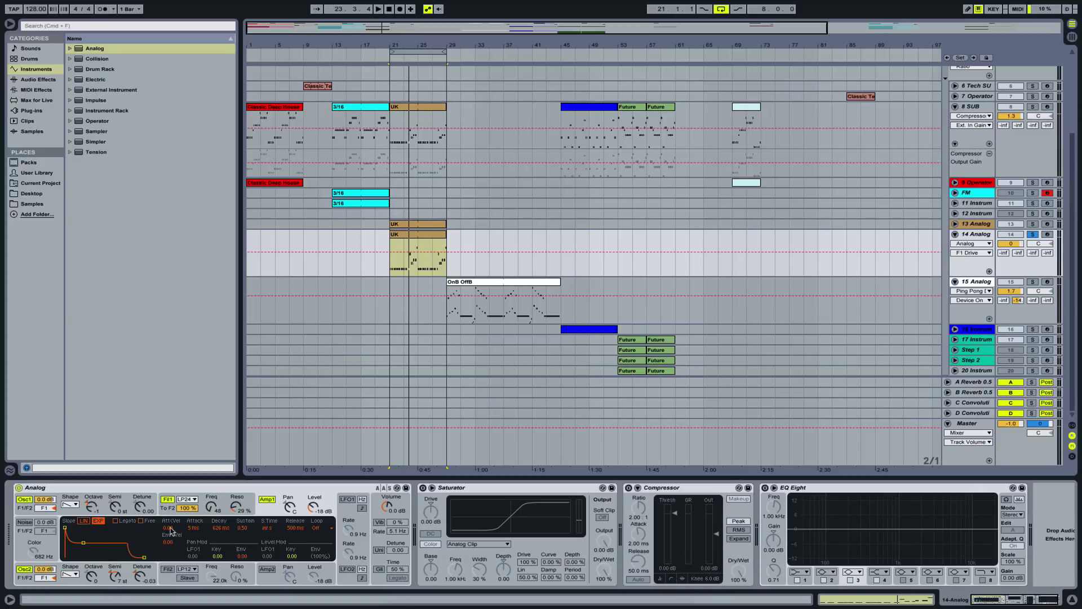
pyautogui.click(241, 530)
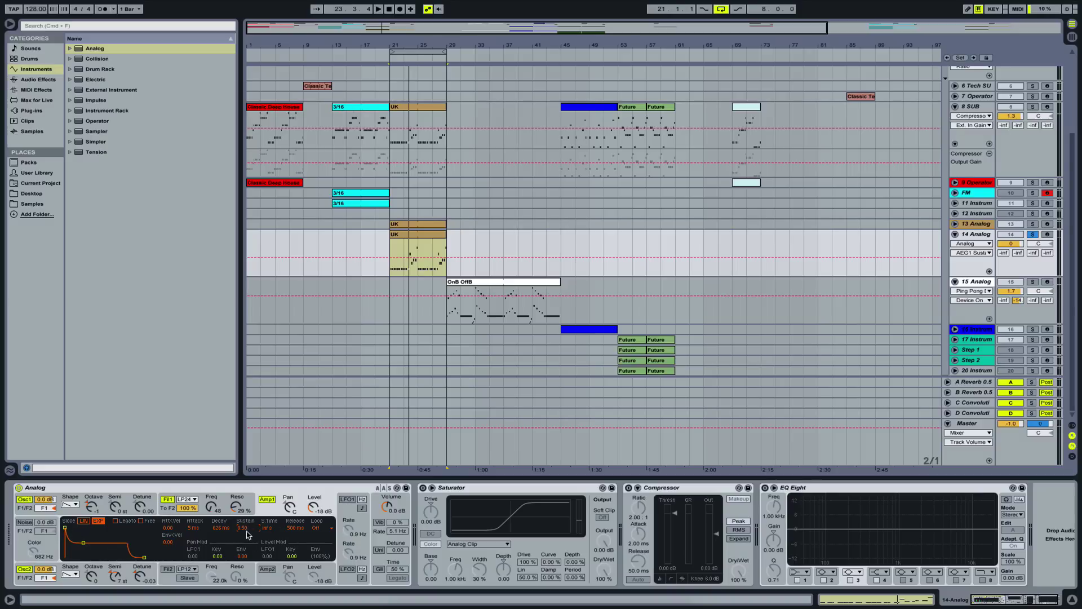
pyautogui.moveTo(243, 528); pyautogui.dragTo(243, 516)
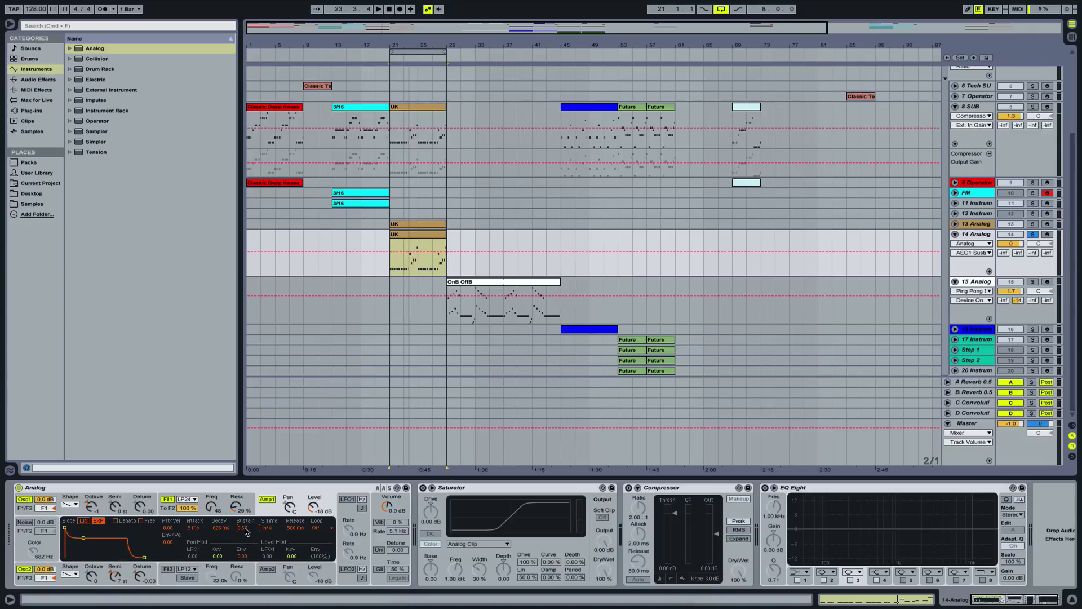
pyautogui.press('space')
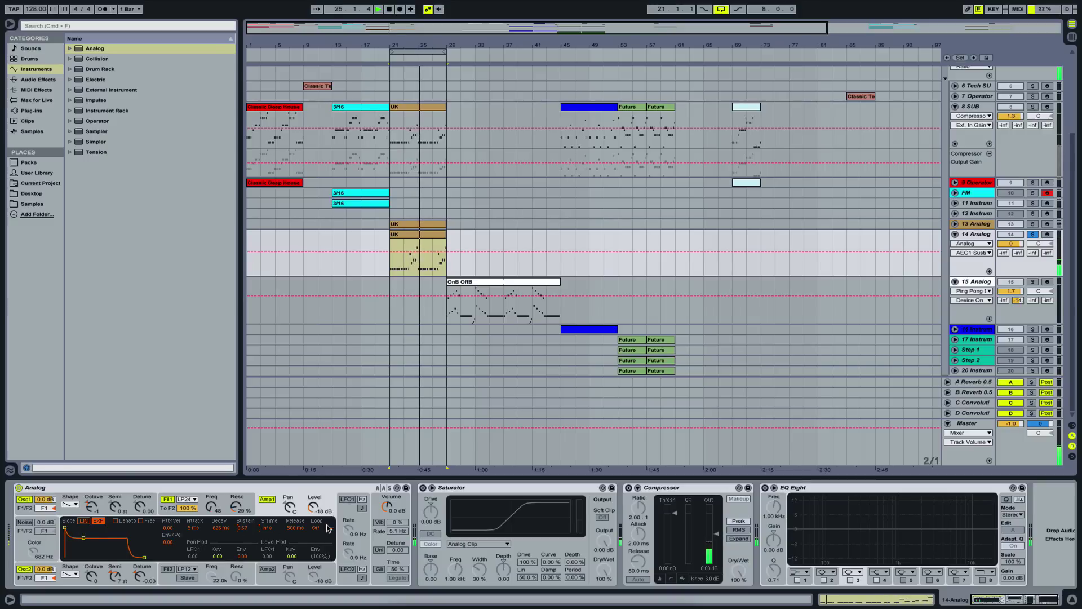
# Switch on unison with 2 voices and raise its detune while auditioning
pyautogui.click(379, 536)
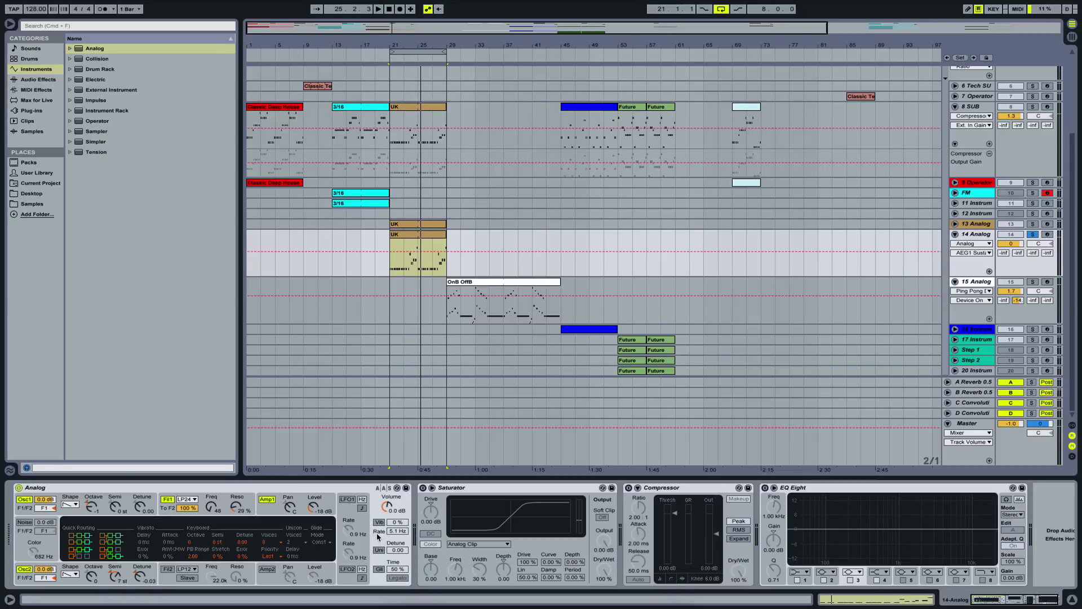
pyautogui.click(380, 549)
pyautogui.click(379, 550)
pyautogui.press('space')
pyautogui.click(381, 549)
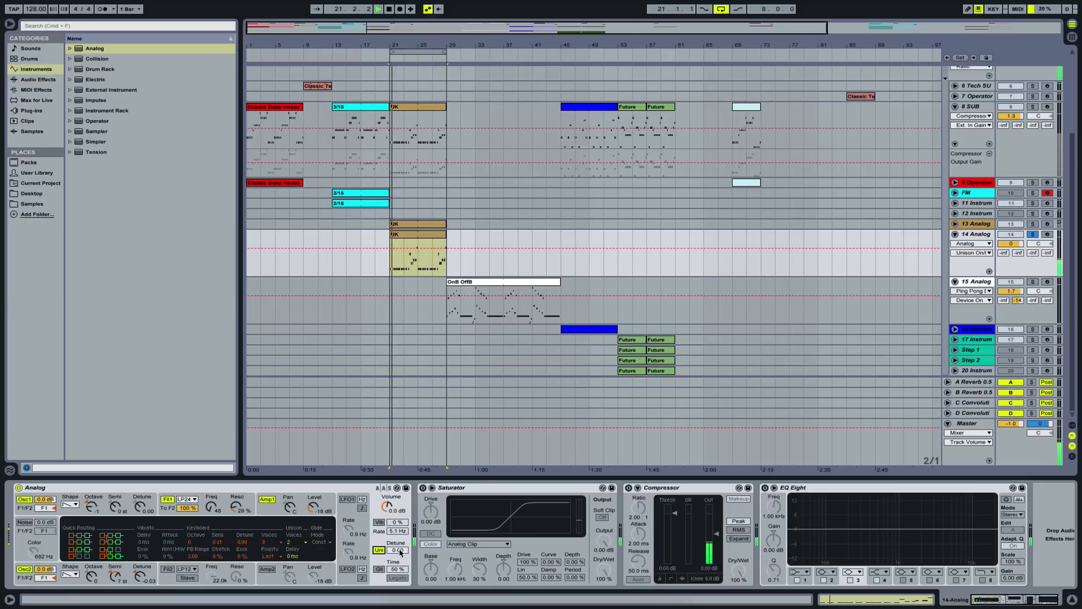
pyautogui.moveTo(398, 550)
pyautogui.mouseDown()
pyautogui.moveTo(398, 529)
pyautogui.moveTo(401, 543)
pyautogui.mouseUp()
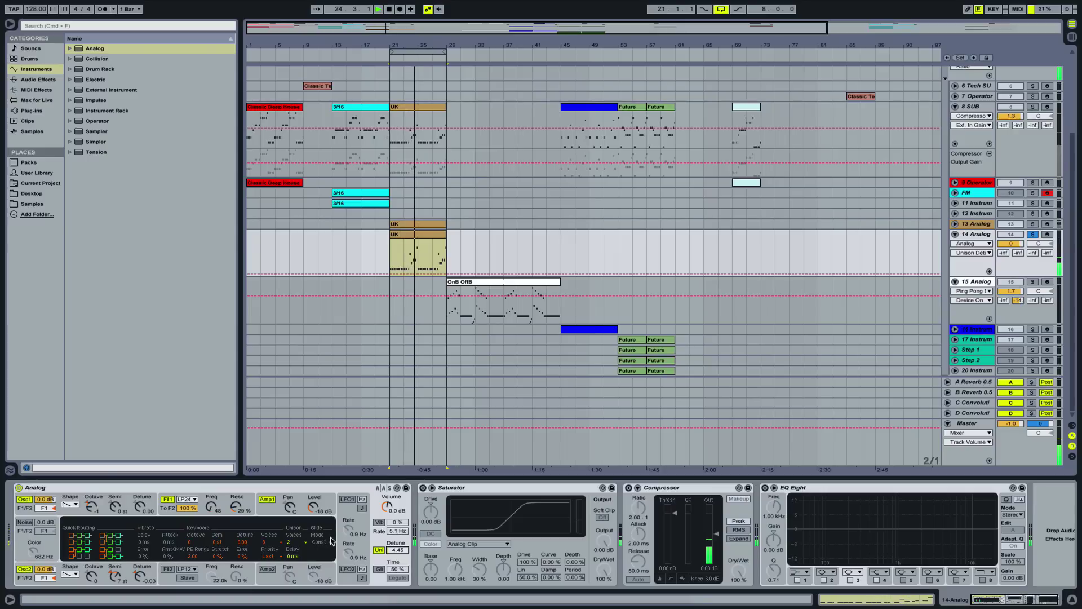
pyautogui.click(297, 543)
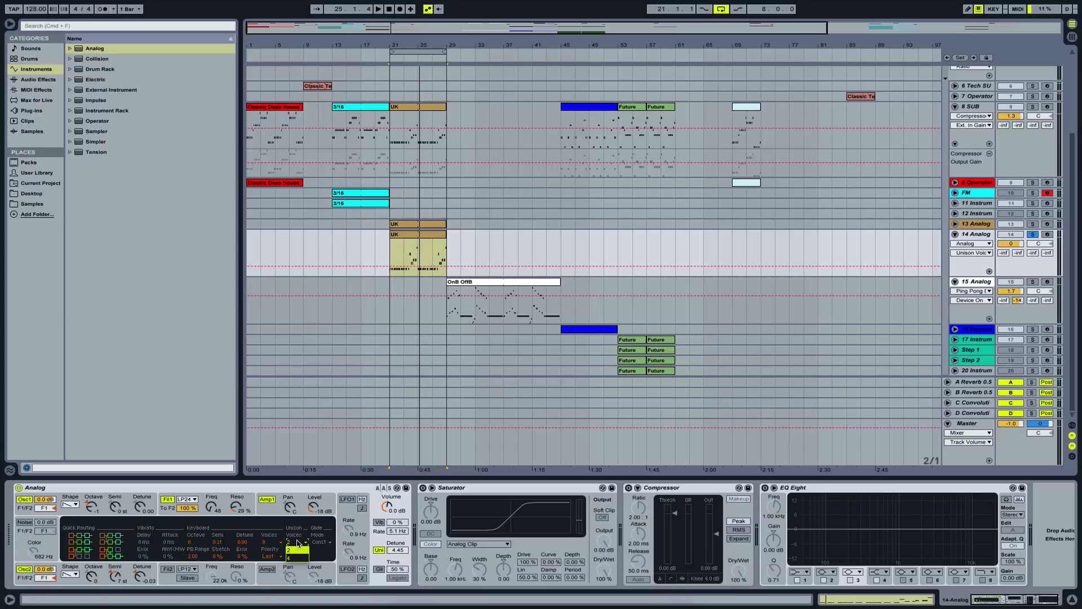
pyautogui.click(297, 550)
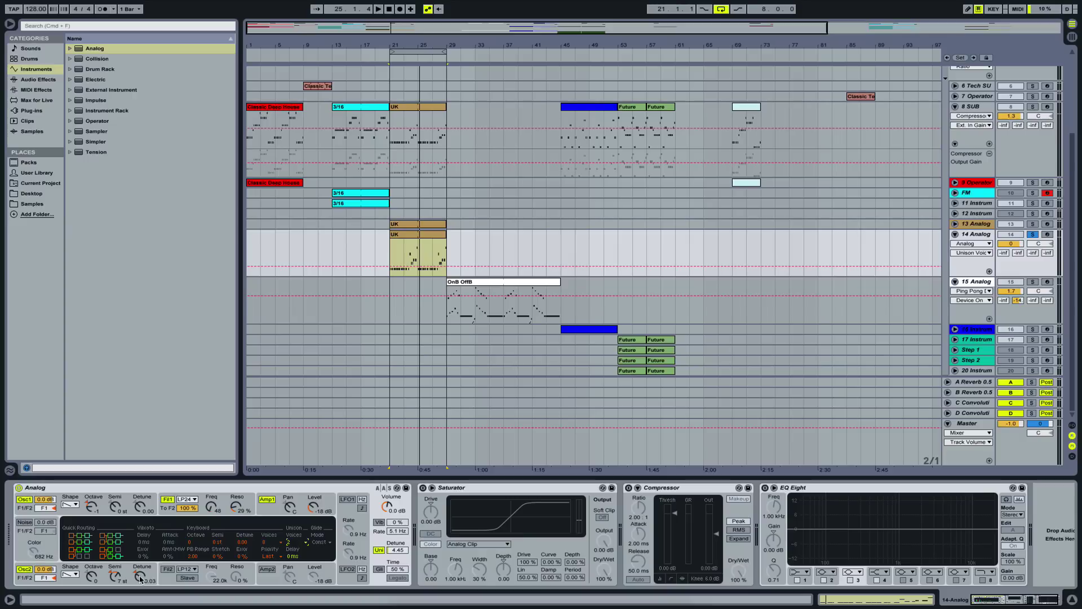
# Keep Oscillator 1's waveform and push the unison detune up to 4.69
pyautogui.press('space')
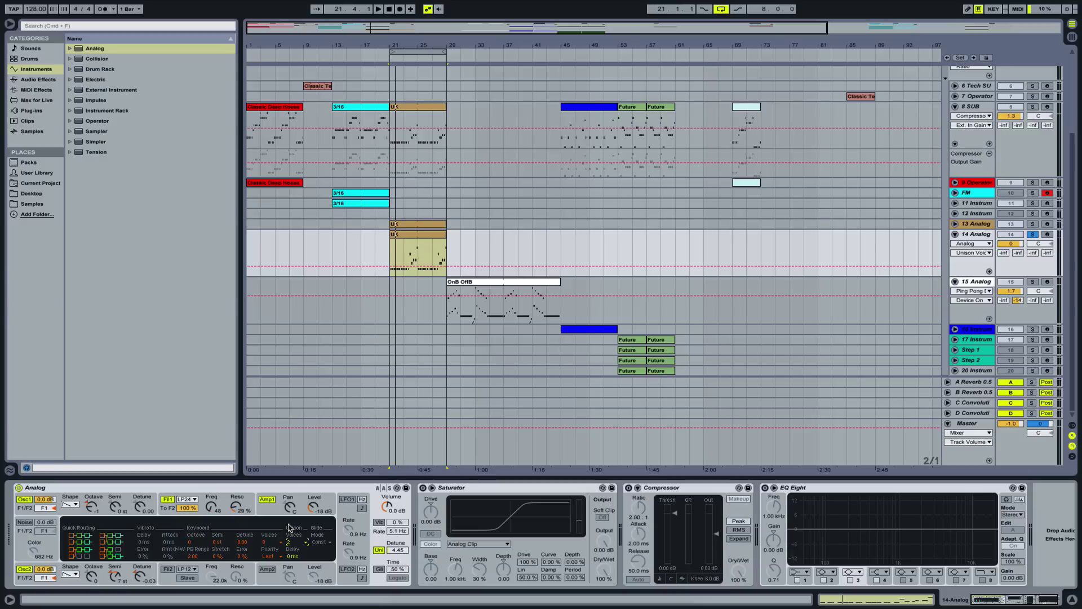
pyautogui.click(75, 505)
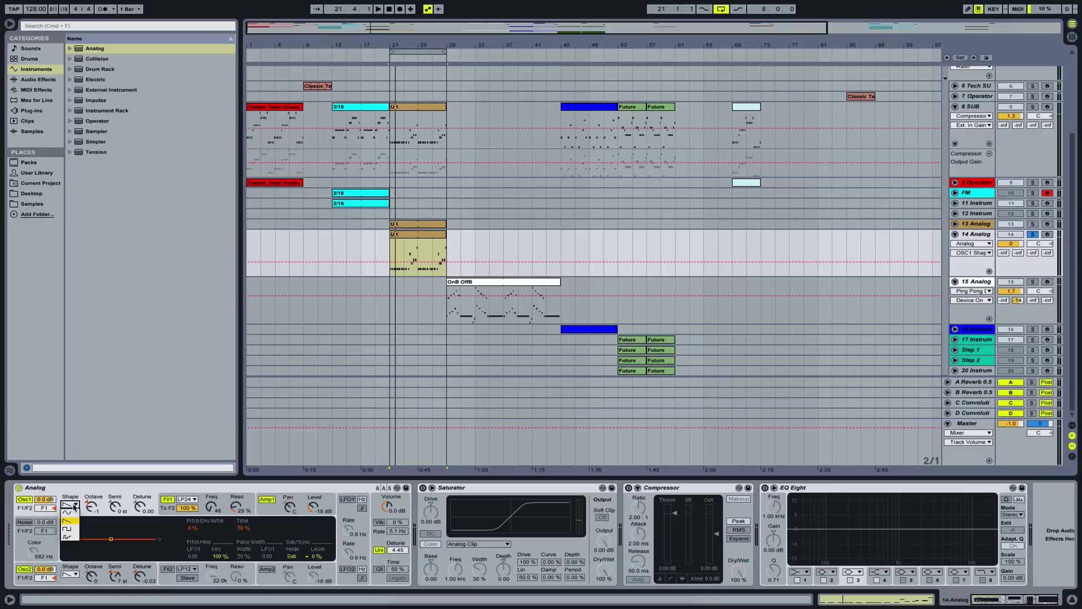
pyautogui.click(74, 506)
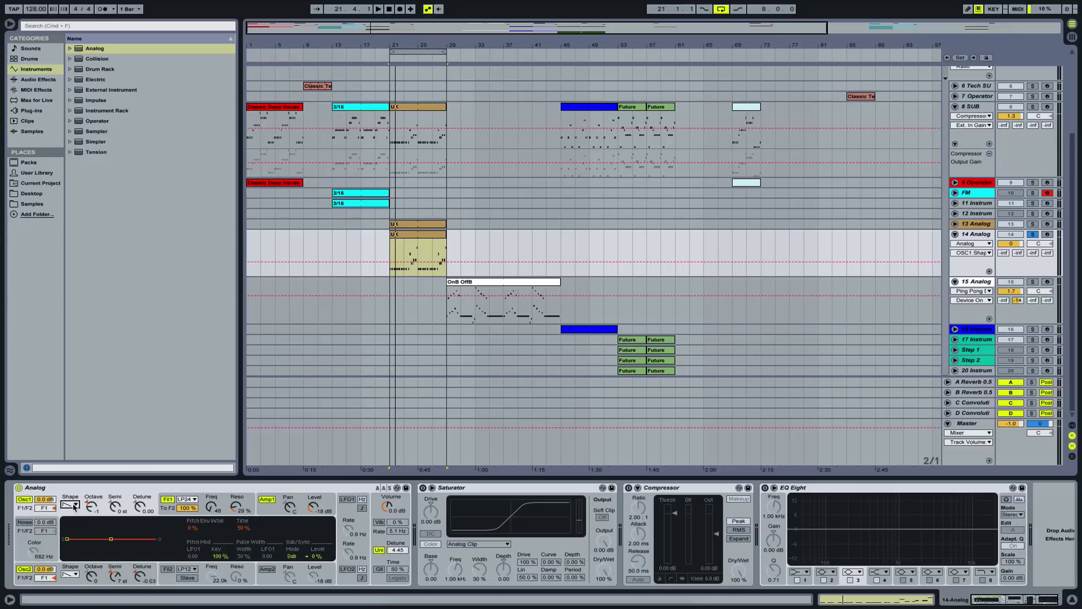
pyautogui.press('space')
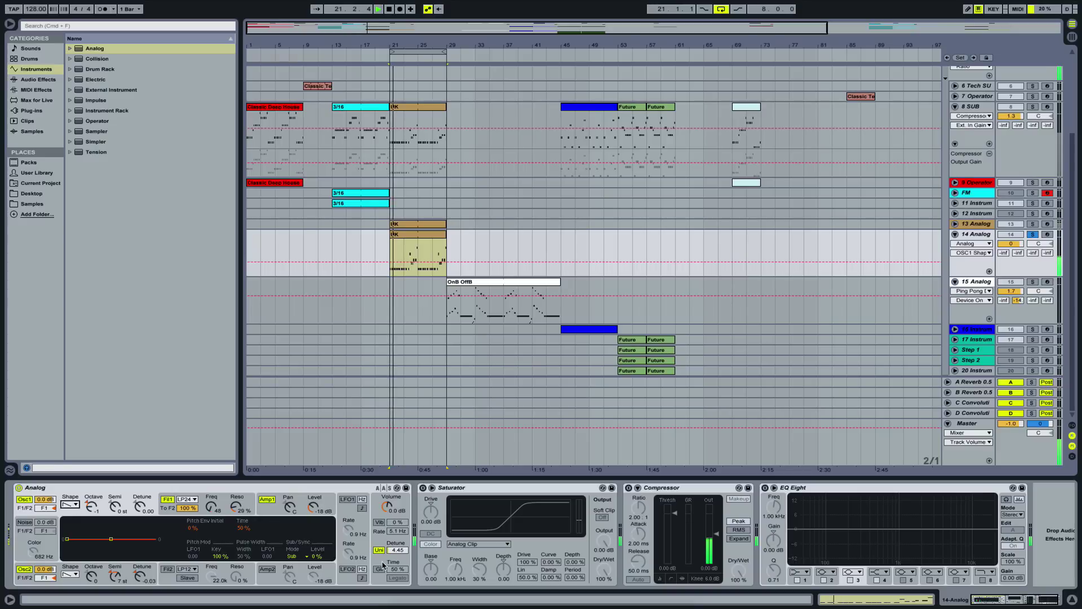
pyautogui.moveTo(398, 551); pyautogui.dragTo(397, 569)
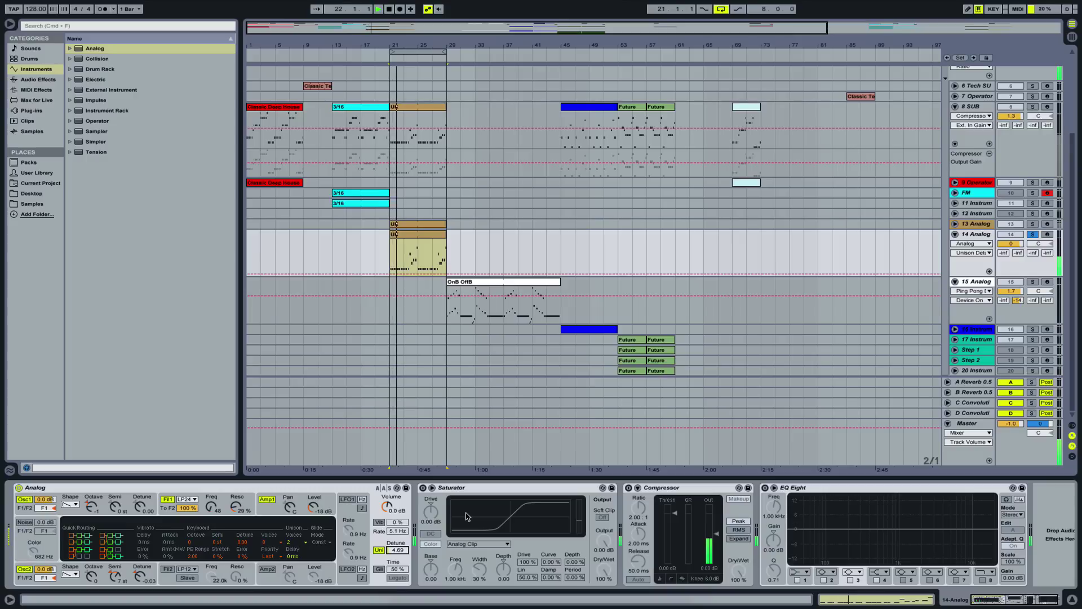
# Add a Chorus from Audio Effects to the Analog track and start playback
pyautogui.click(29, 80)
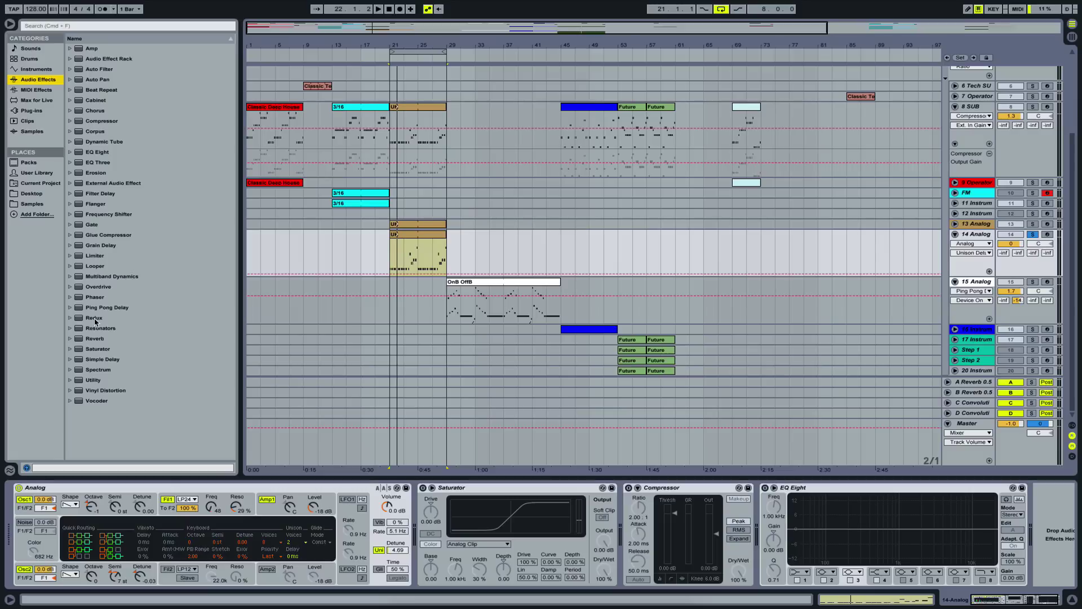
pyautogui.doubleClick(85, 110)
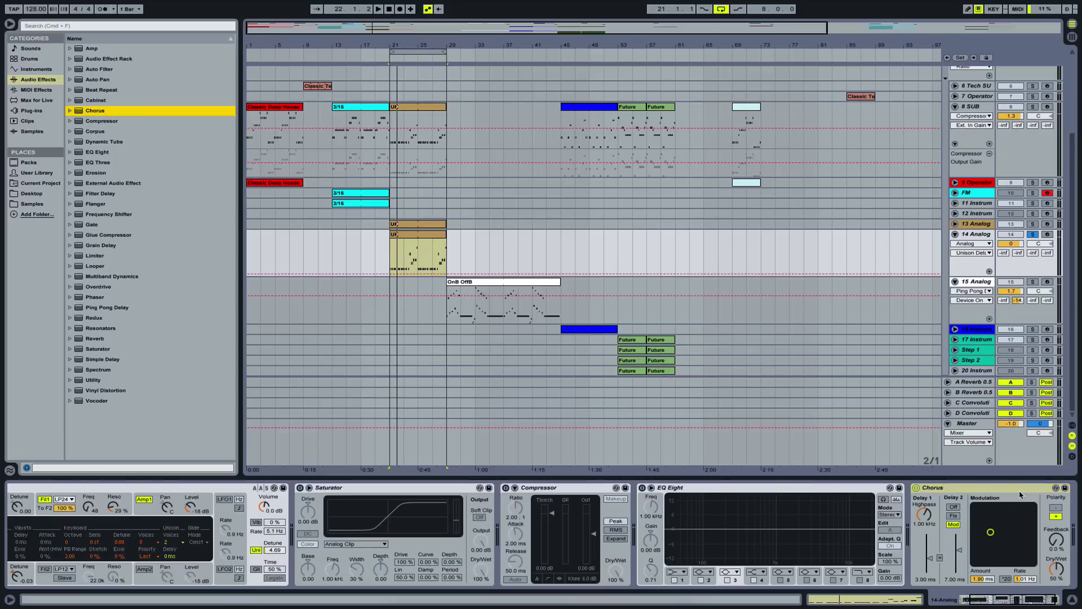
pyautogui.click(383, 585)
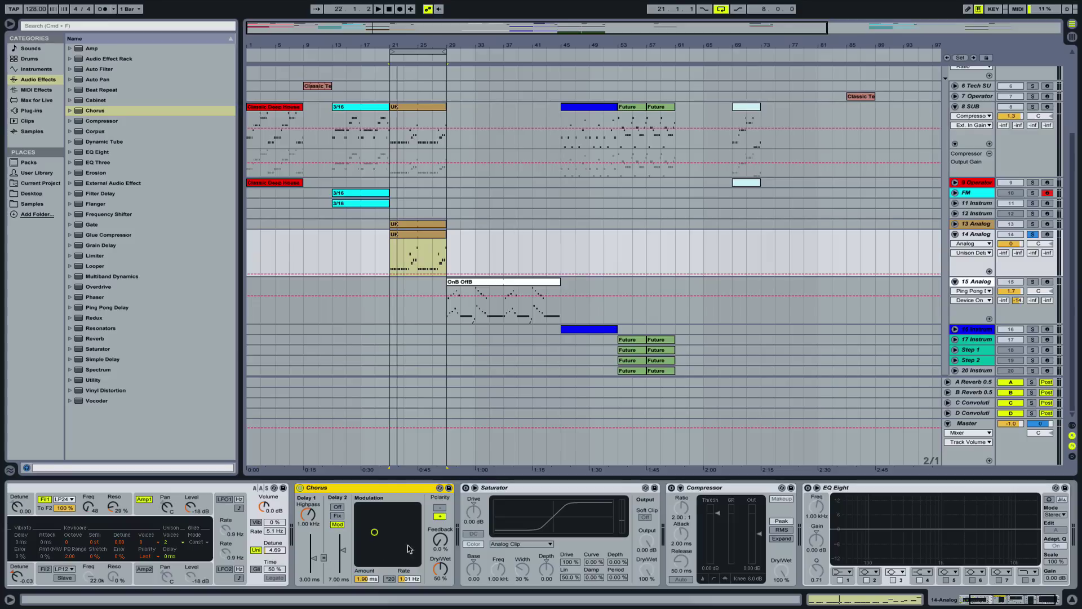
pyautogui.press('space')
# Give the Chorus slow, shallow modulation, 31% dry/wet and 60% feedback
pyautogui.moveTo(378, 540); pyautogui.dragTo(370, 549)
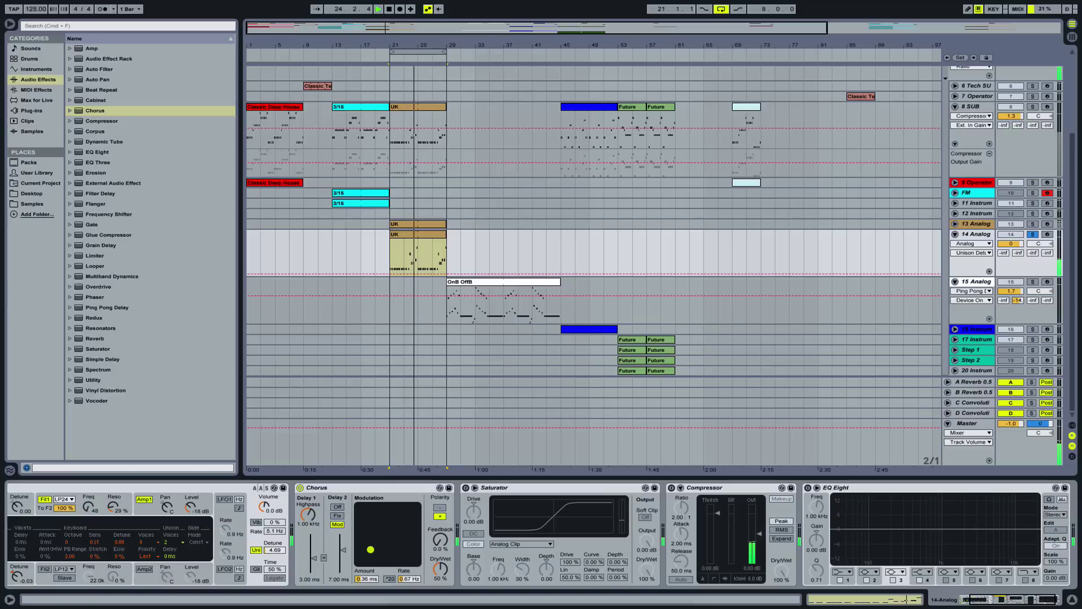
pyautogui.moveTo(371, 549); pyautogui.dragTo(366, 548)
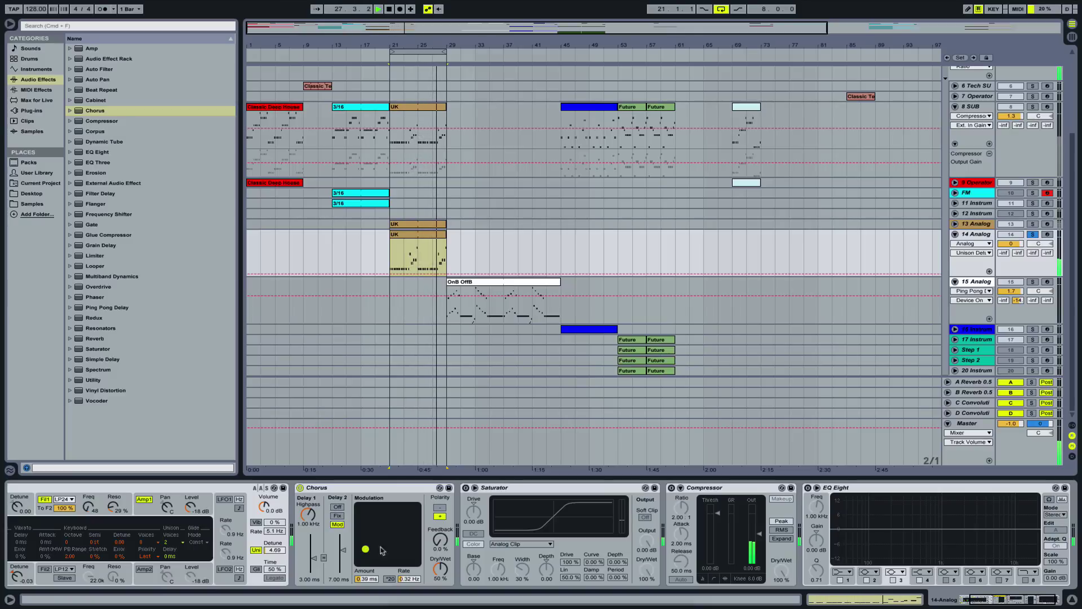
pyautogui.moveTo(439, 567)
pyautogui.mouseDown()
pyautogui.moveTo(439, 589)
pyautogui.moveTo(439, 575)
pyautogui.mouseUp()
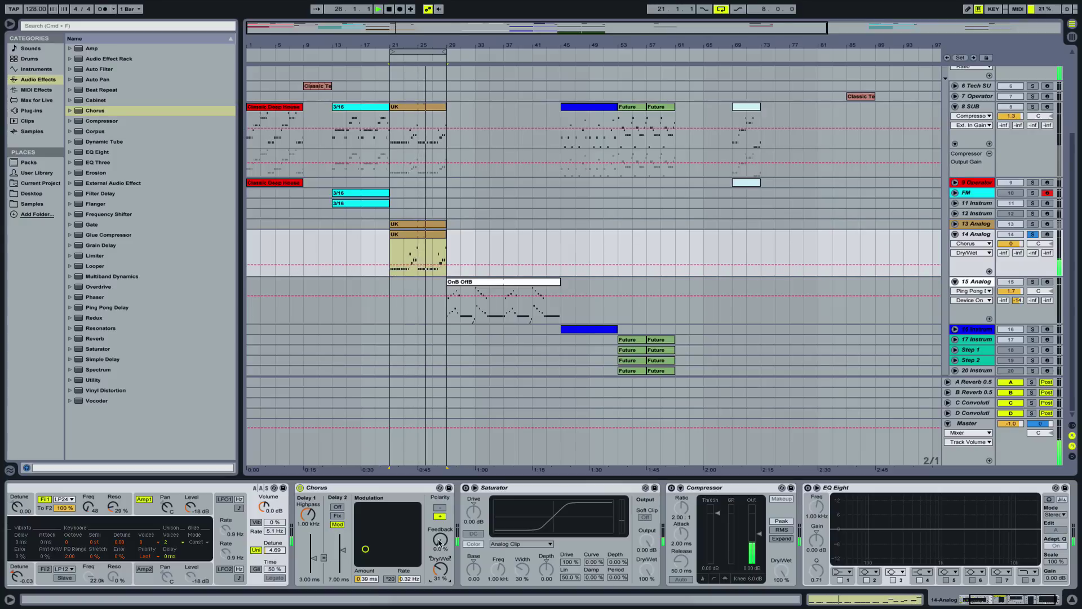
pyautogui.moveTo(439, 540); pyautogui.dragTo(439, 505)
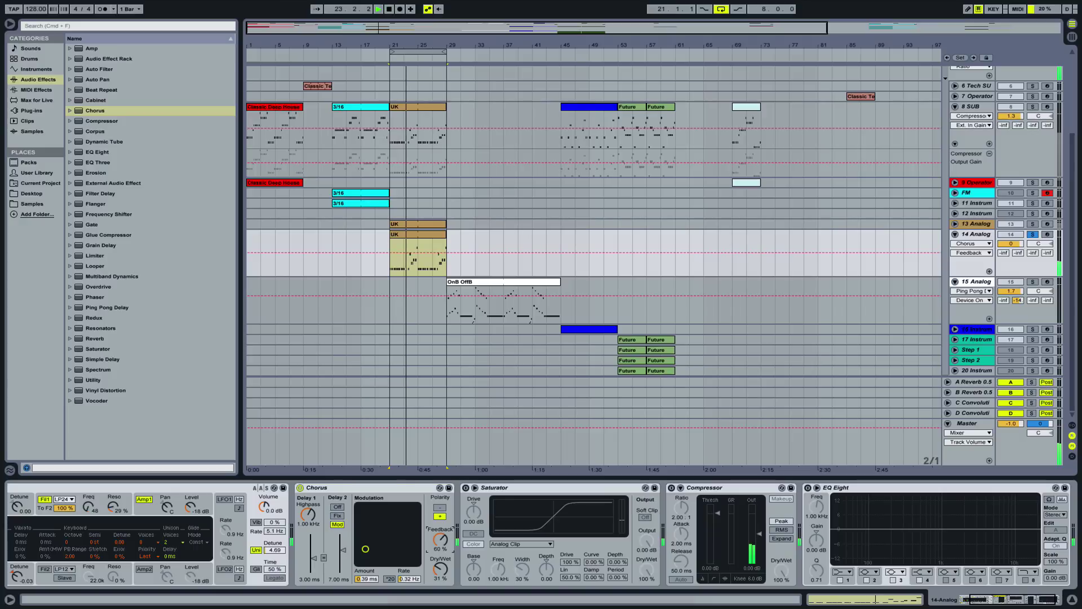
pyautogui.hscroll(3, 495, 536)
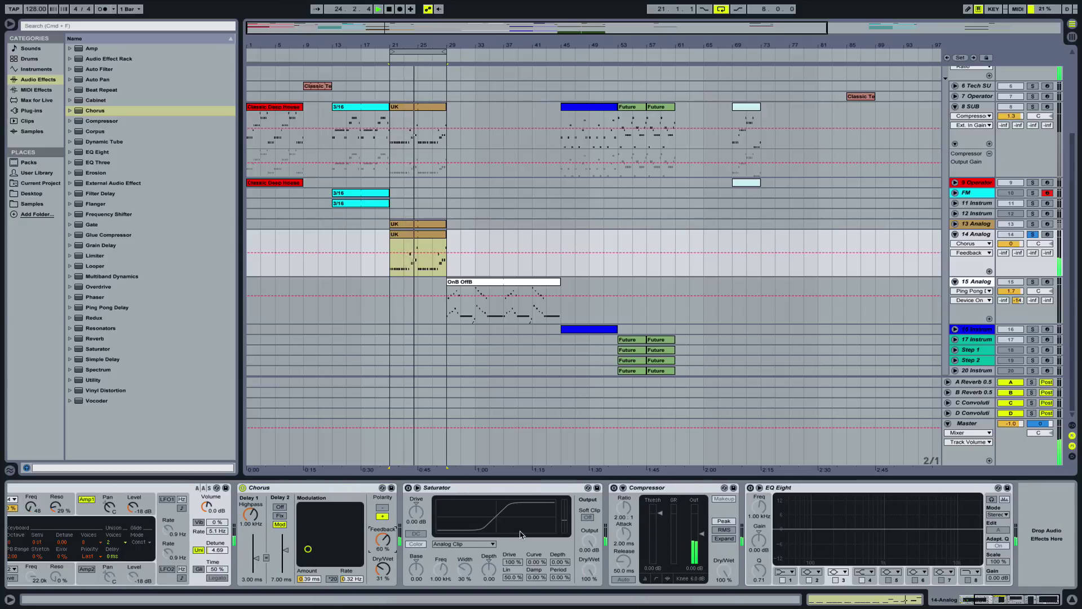
# Set the Chorus feedback to 50%
pyautogui.click(311, 488)
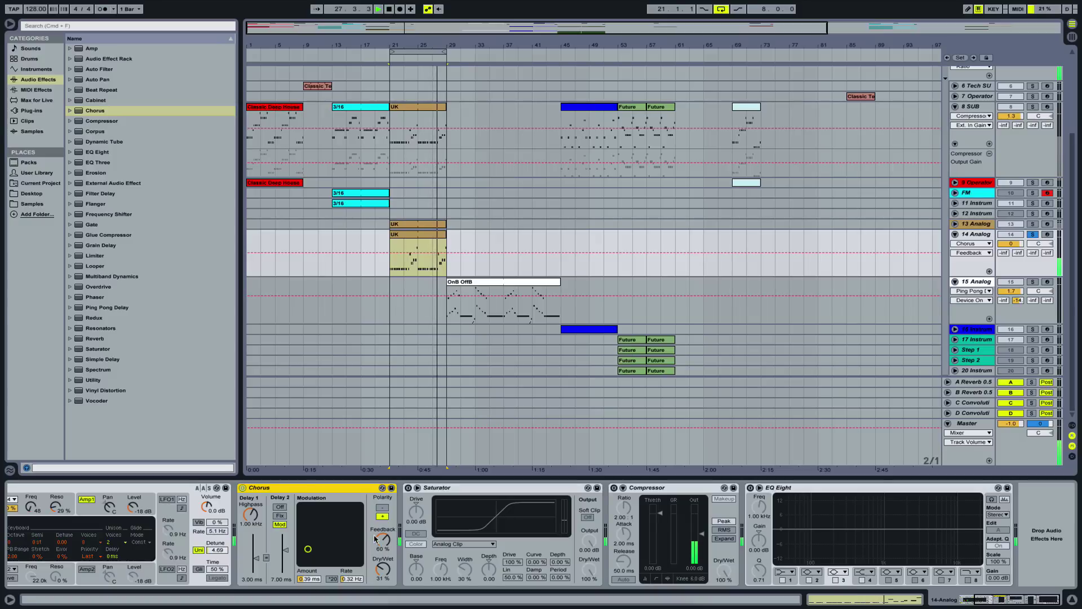
pyautogui.moveTo(383, 539); pyautogui.dragTo(383, 545)
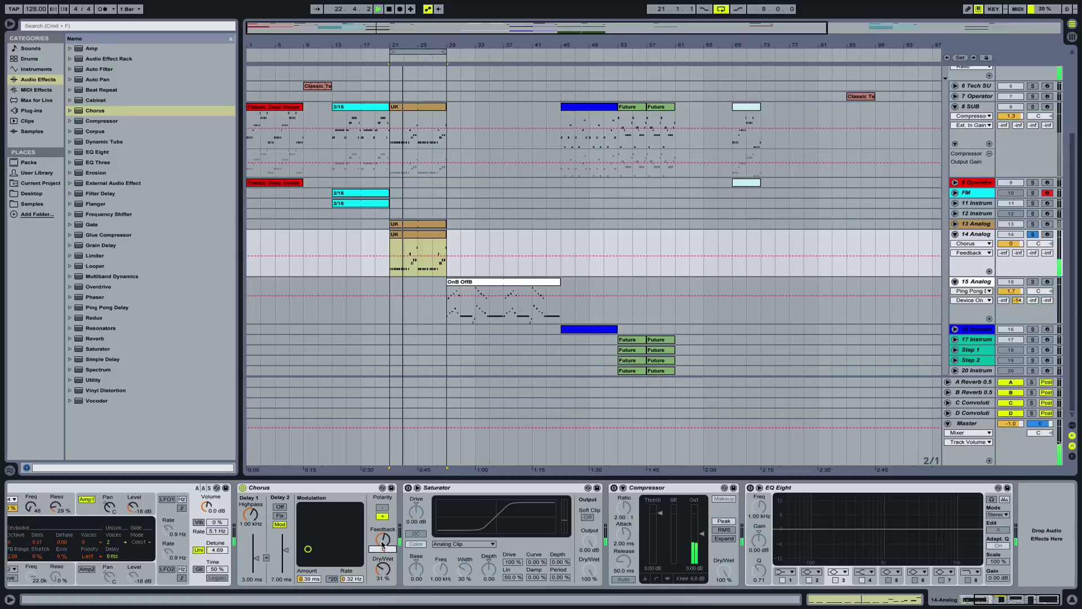
pyautogui.write('50')
pyautogui.press('Return')
# Set Chorus Delay 2 to 5.52 ms, dry/wet near 30%, and Saturator drive to about 18 dB
pyautogui.click(312, 489)
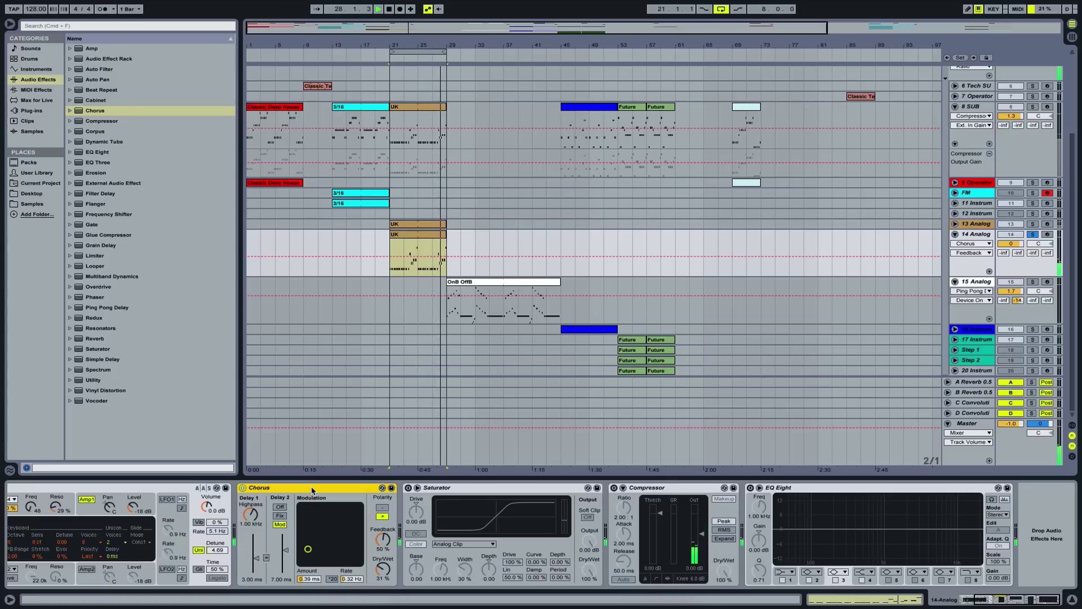
pyautogui.moveTo(285, 549); pyautogui.dragTo(285, 561)
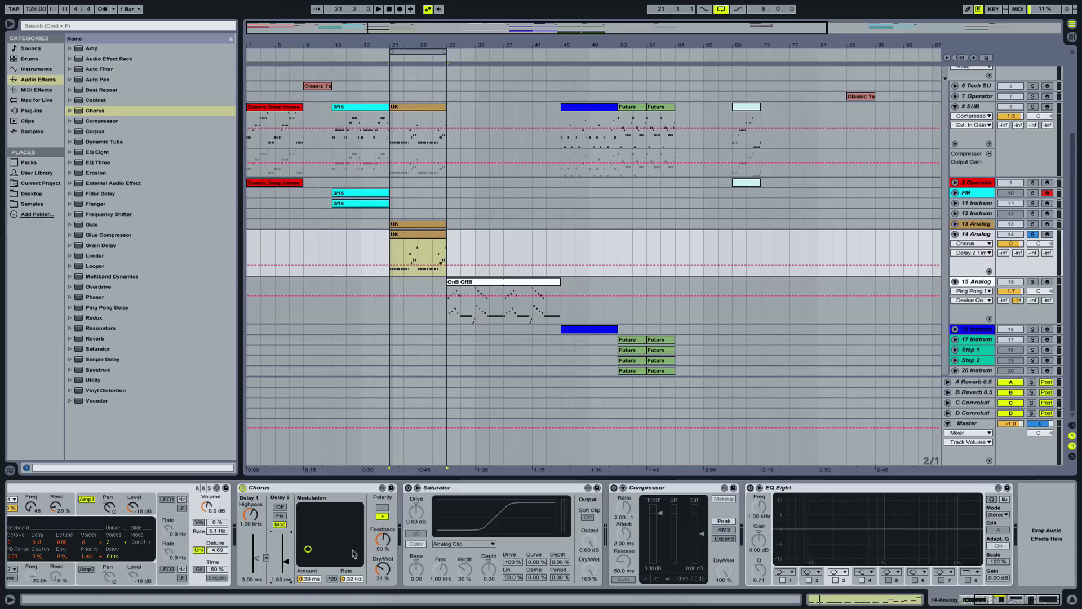
pyautogui.moveTo(388, 575); pyautogui.dragTo(434, 438)
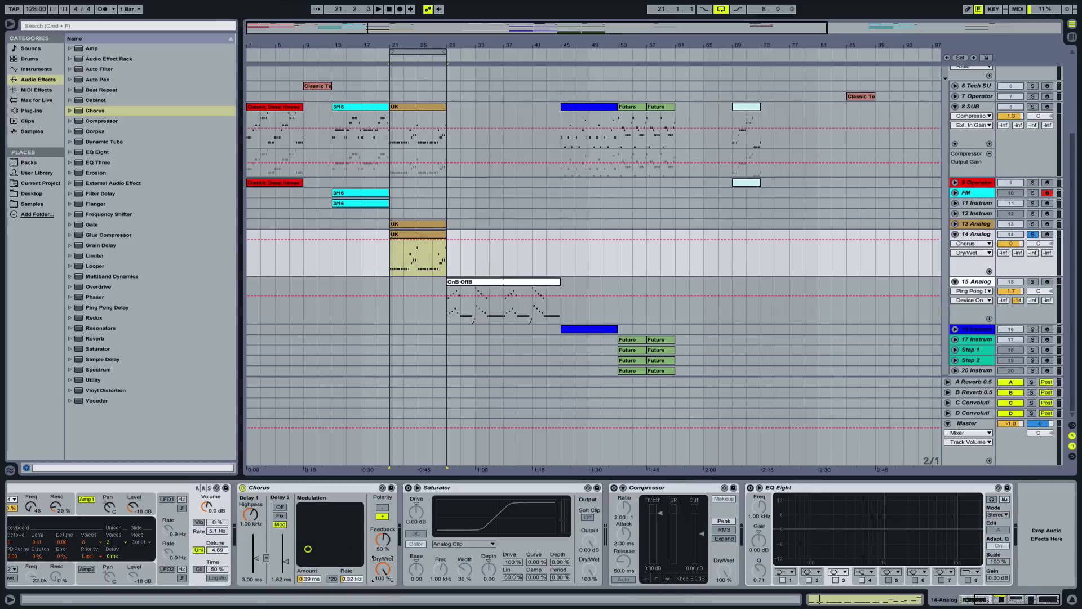
pyautogui.moveTo(292, 564)
pyautogui.mouseDown()
pyautogui.moveTo(292, 551)
pyautogui.moveTo(256, 559)
pyautogui.mouseUp()
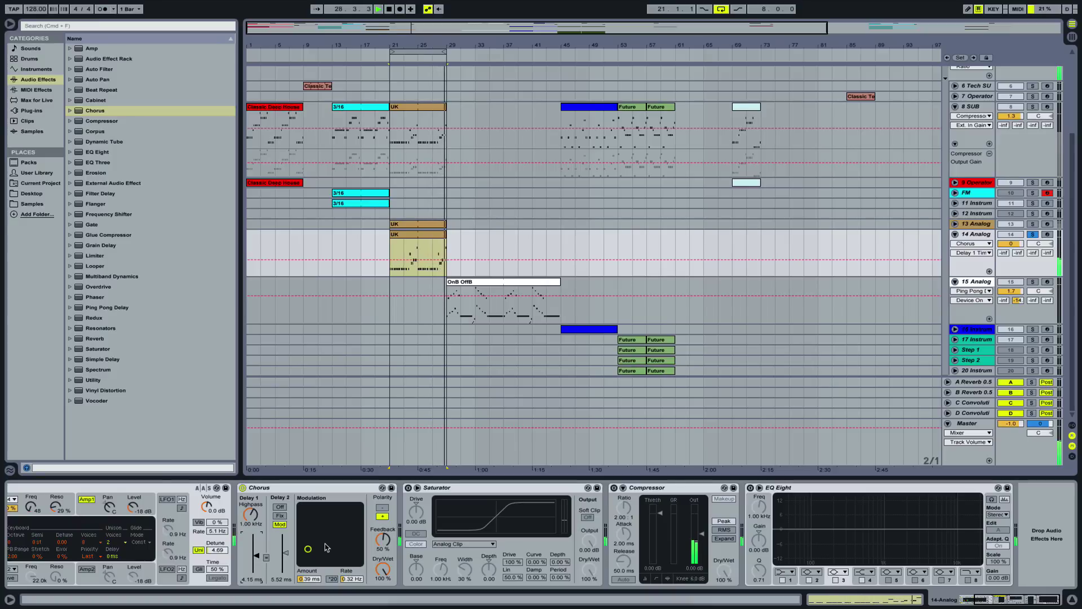
pyautogui.click(314, 491)
pyautogui.moveTo(383, 570); pyautogui.dragTo(382, 594)
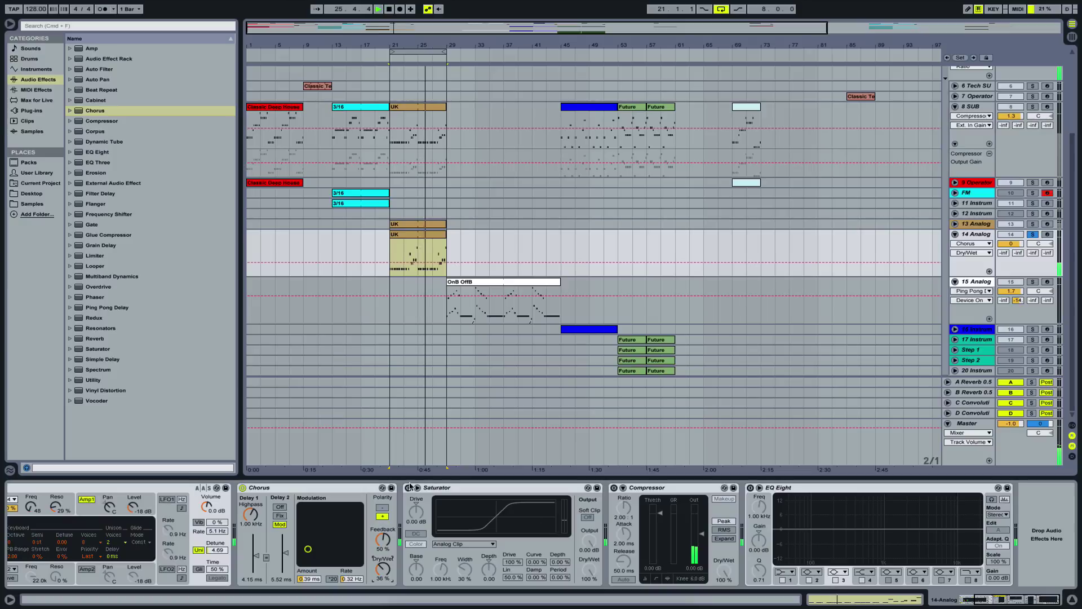
pyautogui.moveTo(416, 512); pyautogui.dragTo(416, 486)
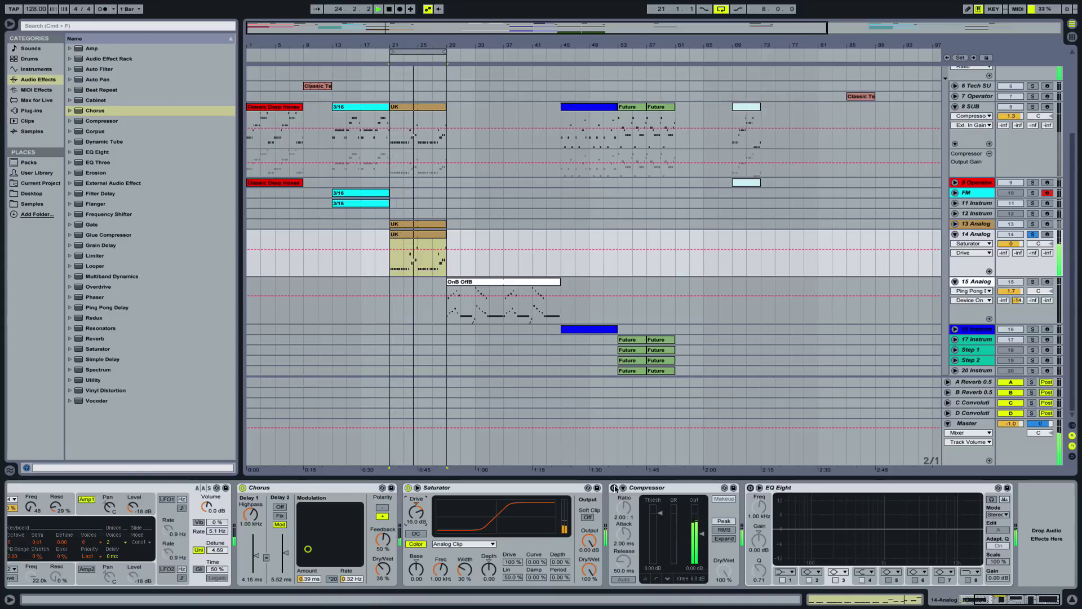
pyautogui.moveTo(659, 513); pyautogui.dragTo(660, 541)
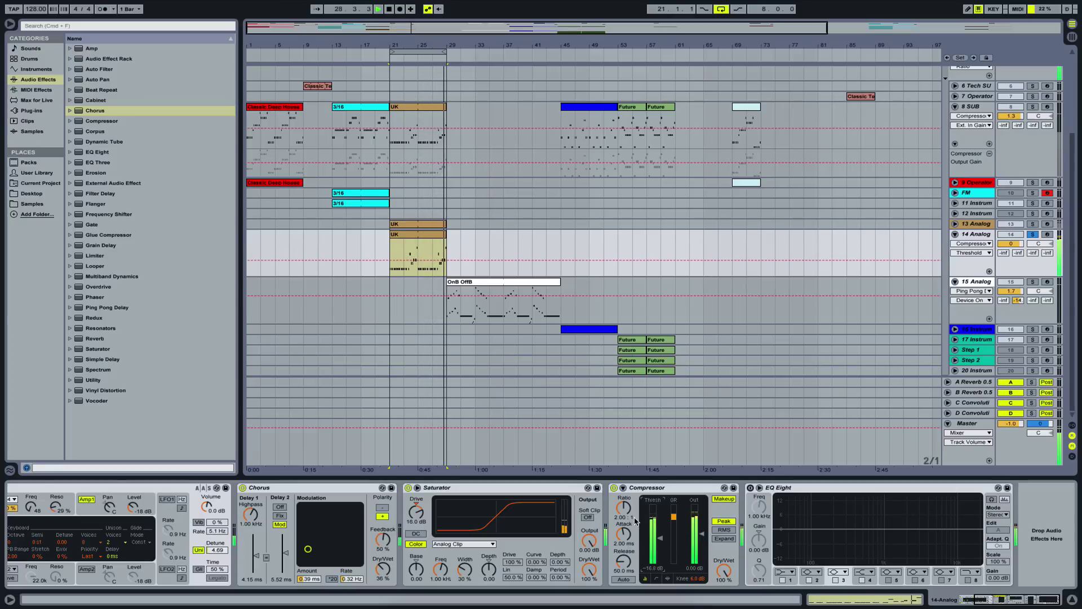
pyautogui.click(614, 488)
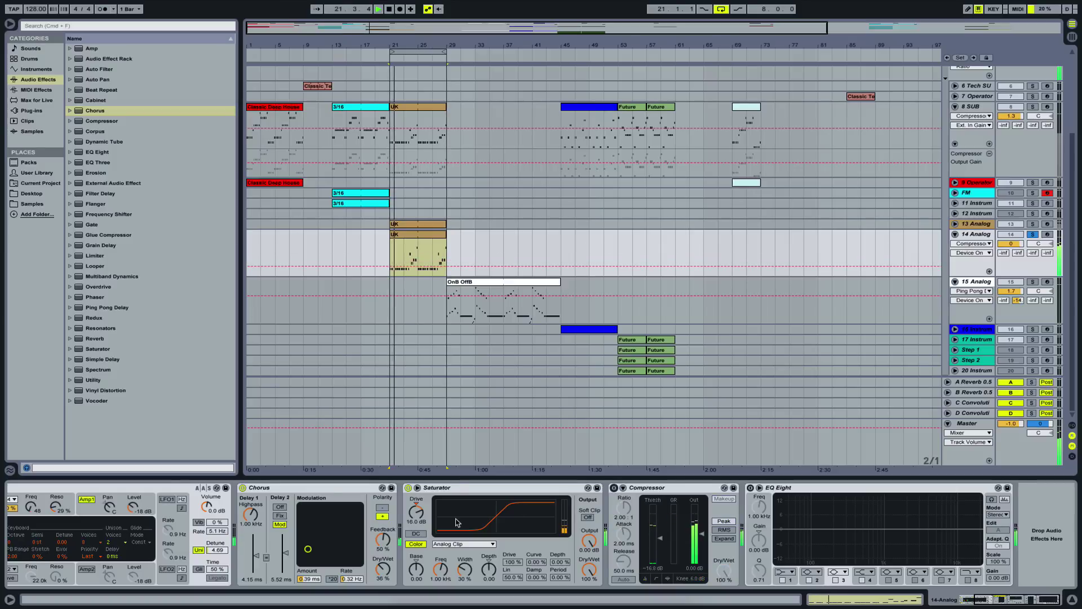
pyautogui.click(416, 518)
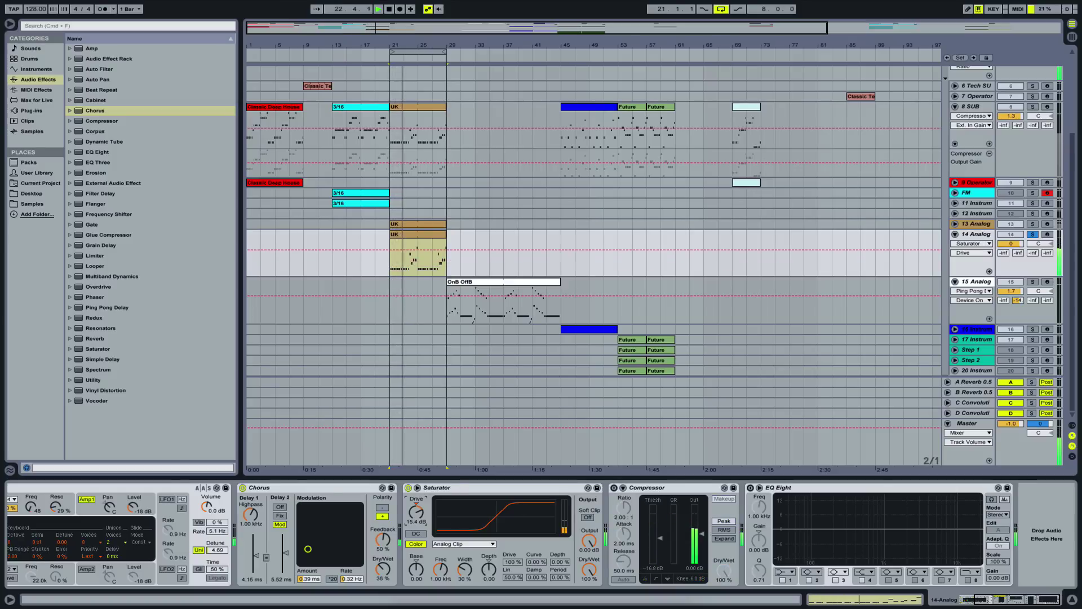
pyautogui.click(671, 488)
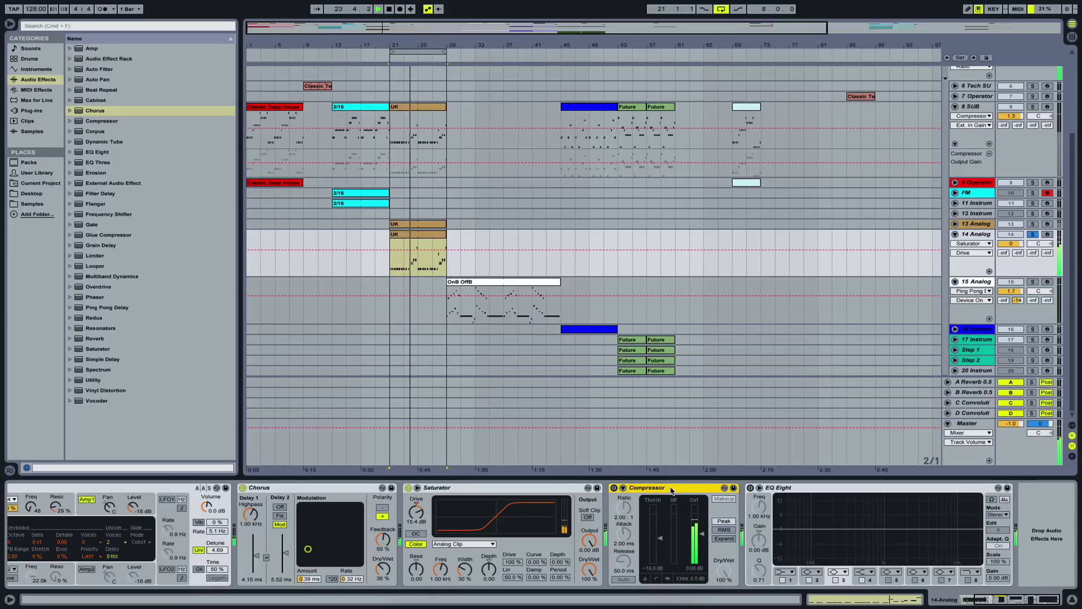
# Turn on EQ Eight and make band 4 a gentle high-shelf boost near 2.9 kHz, Q 0.10
pyautogui.click(814, 489)
pyautogui.click(750, 488)
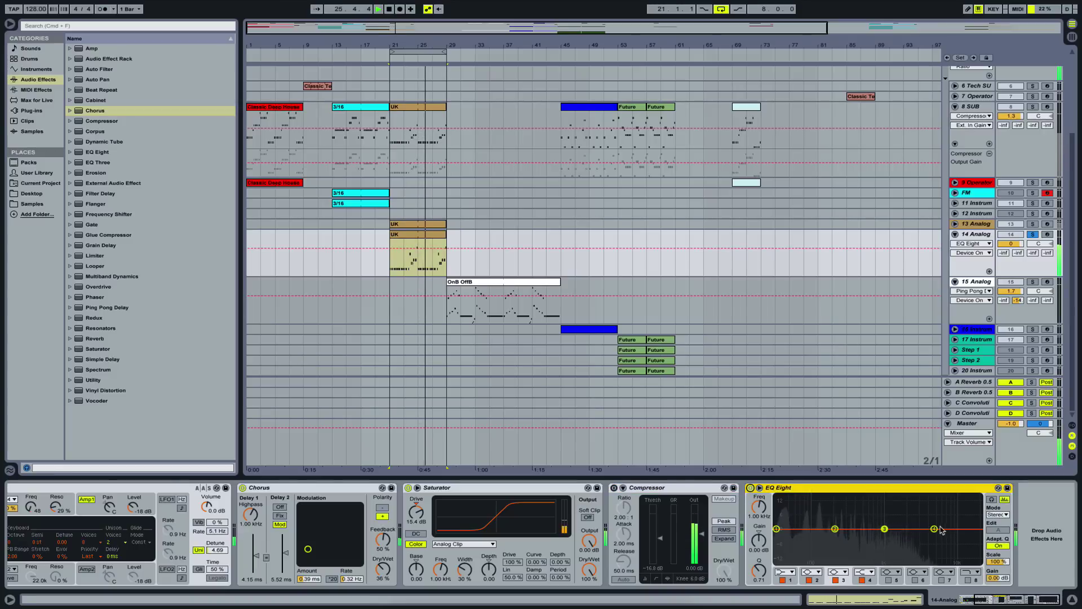
pyautogui.moveTo(934, 529); pyautogui.dragTo(917, 518)
pyautogui.moveTo(765, 579); pyautogui.dragTo(766, 597)
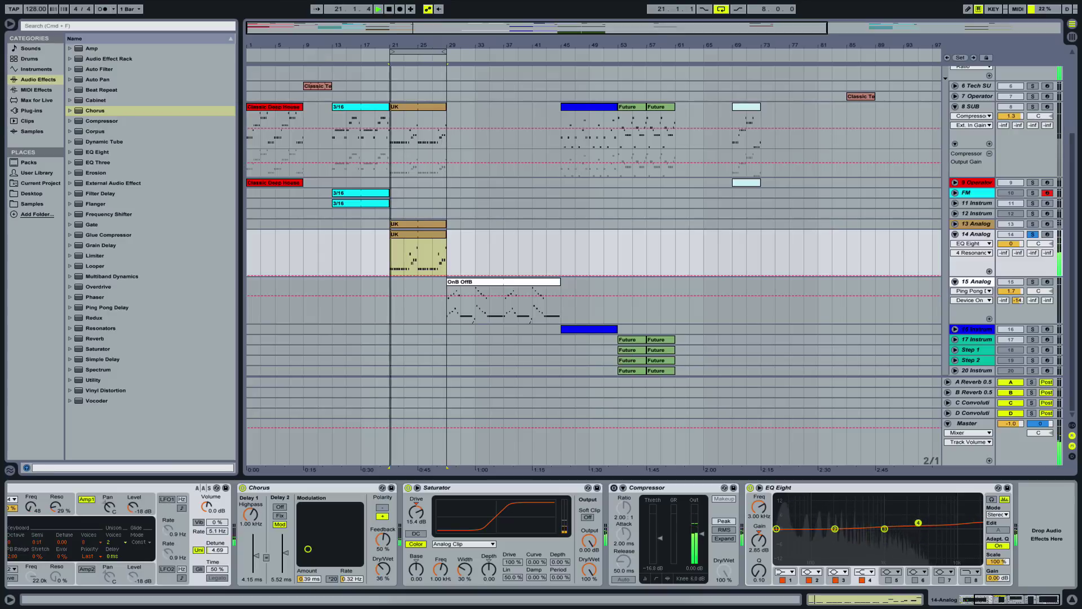
# Set EQ band 1 to a high-pass filter at about 275 Hz
pyautogui.click(790, 573)
pyautogui.click(784, 510)
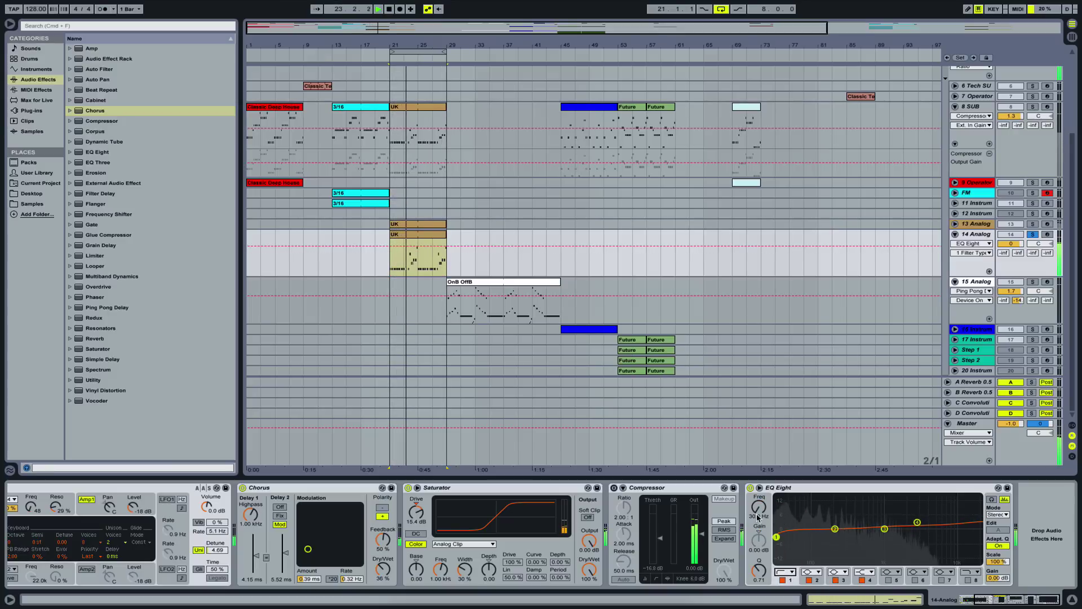
pyautogui.moveTo(758, 518); pyautogui.dragTo(758, 497)
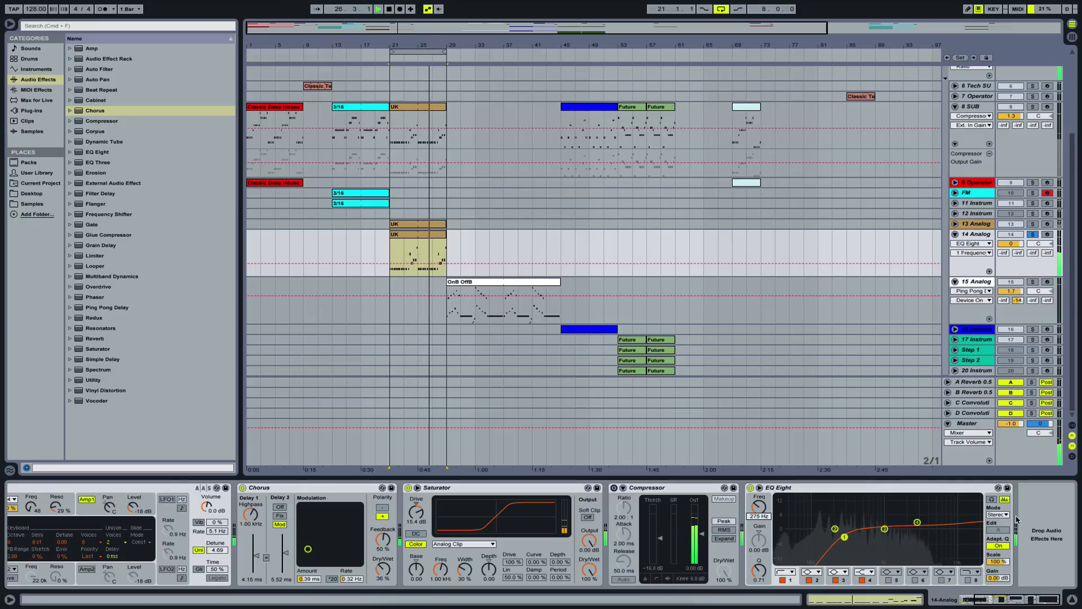
# Append a Ping Pong Delay after EQ Eight, with its filter near 6 kHz and dry/wet at 9.5 %
pyautogui.doubleClick(107, 307)
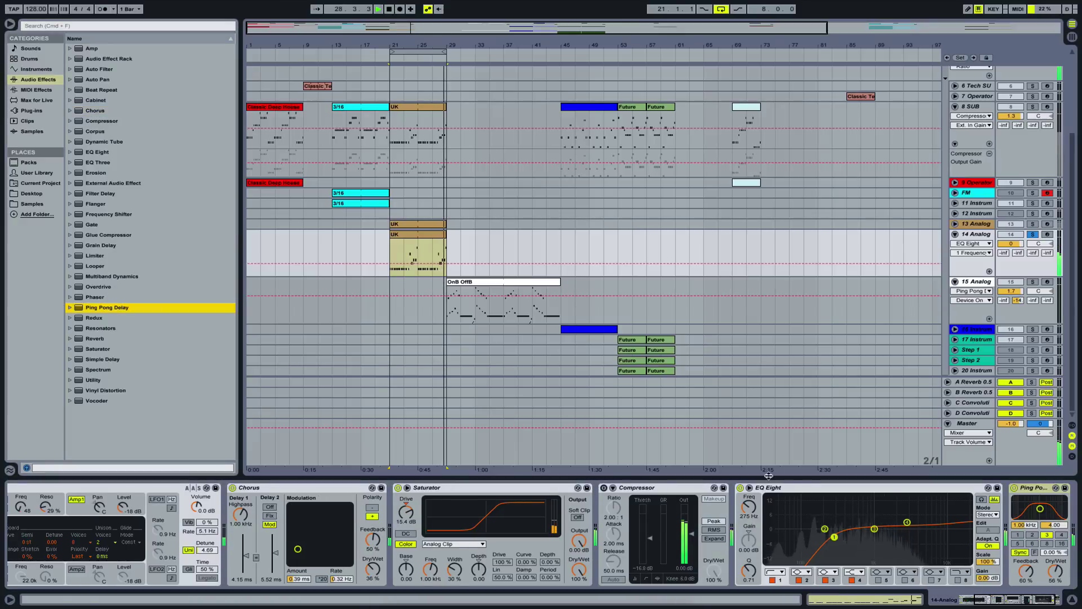
pyautogui.moveTo(1036, 516); pyautogui.dragTo(1052, 514)
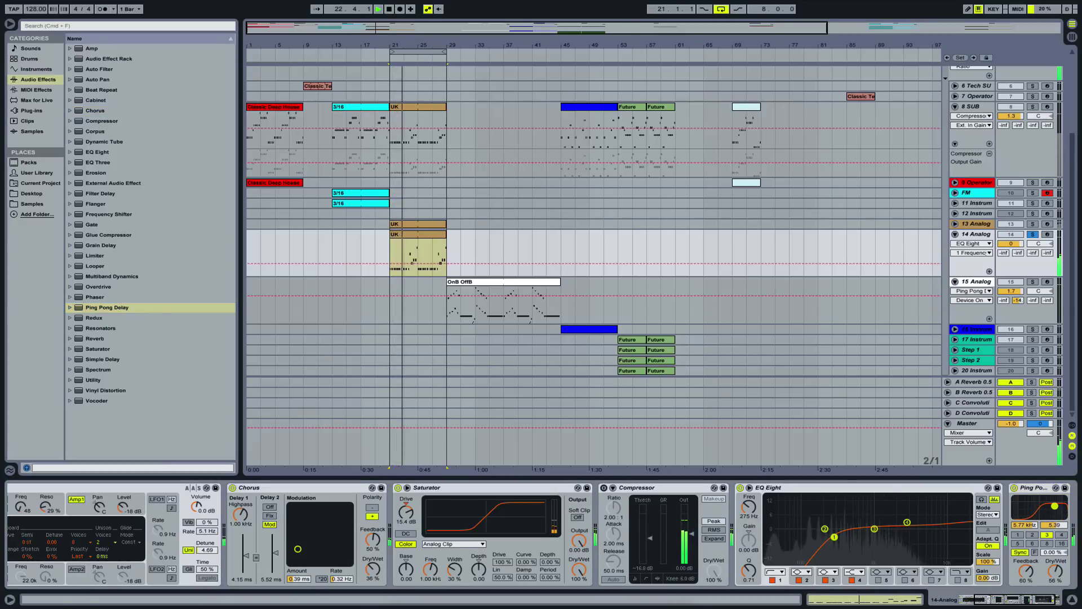
pyautogui.moveTo(1056, 571)
pyautogui.mouseDown()
pyautogui.moveTo(1055, 586)
pyautogui.moveTo(1026, 589)
pyautogui.moveTo(1056, 575)
pyautogui.mouseUp()
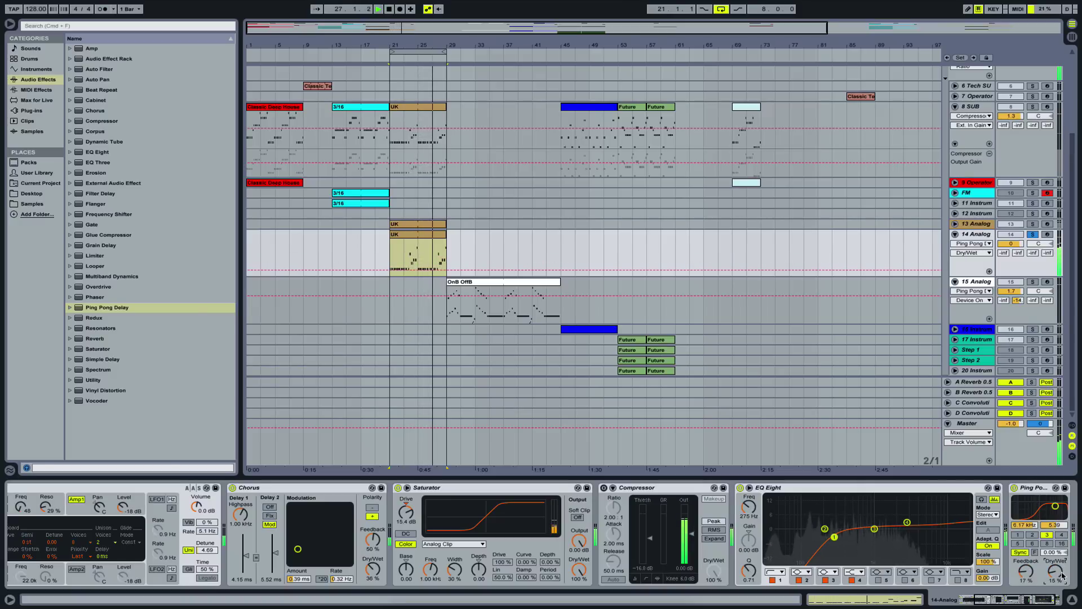
pyautogui.moveTo(1062, 575); pyautogui.dragTo(1062, 580)
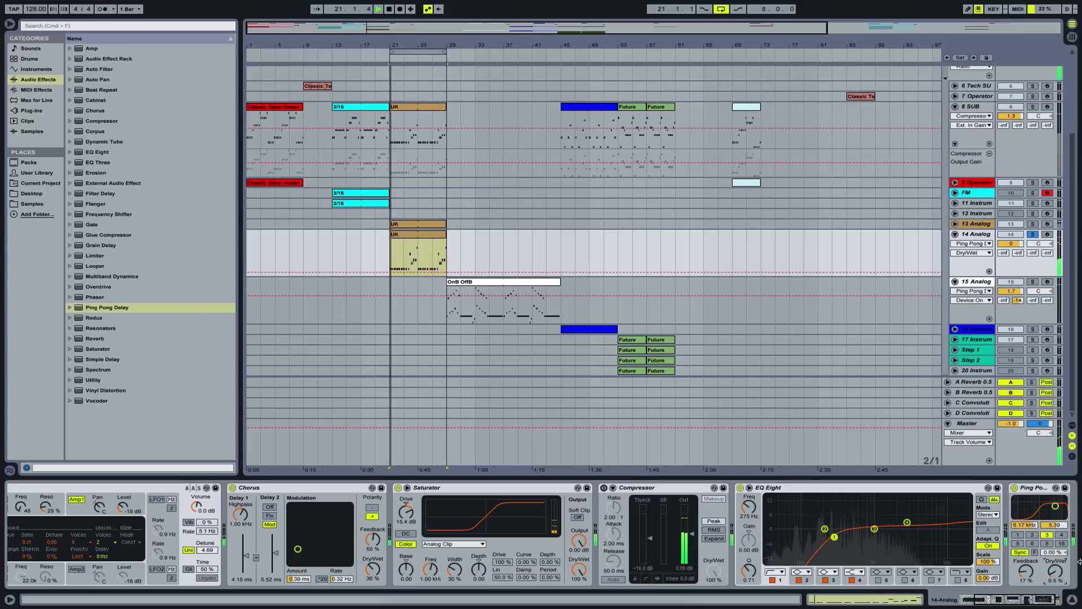
pyautogui.hscroll(5, 1075, 554)
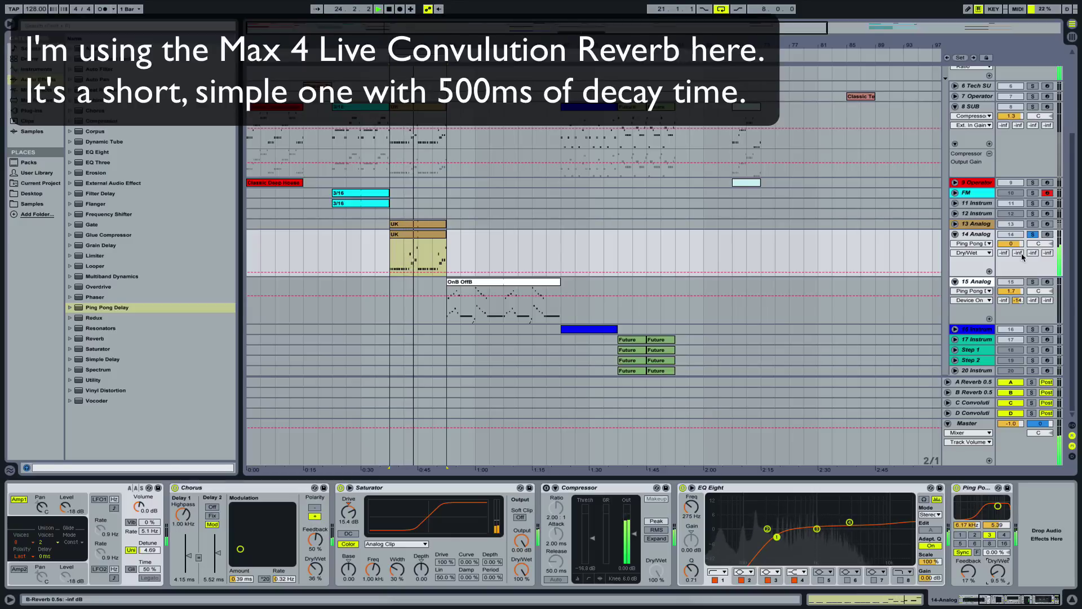
# Raise track 14's Send B from -inf to about -9.4 dB into the B-Reverb 0.5s return
pyautogui.moveTo(1018, 252)
pyautogui.mouseDown()
pyautogui.moveTo(1018, 237)
pyautogui.moveTo(1018, 253)
pyautogui.mouseUp()
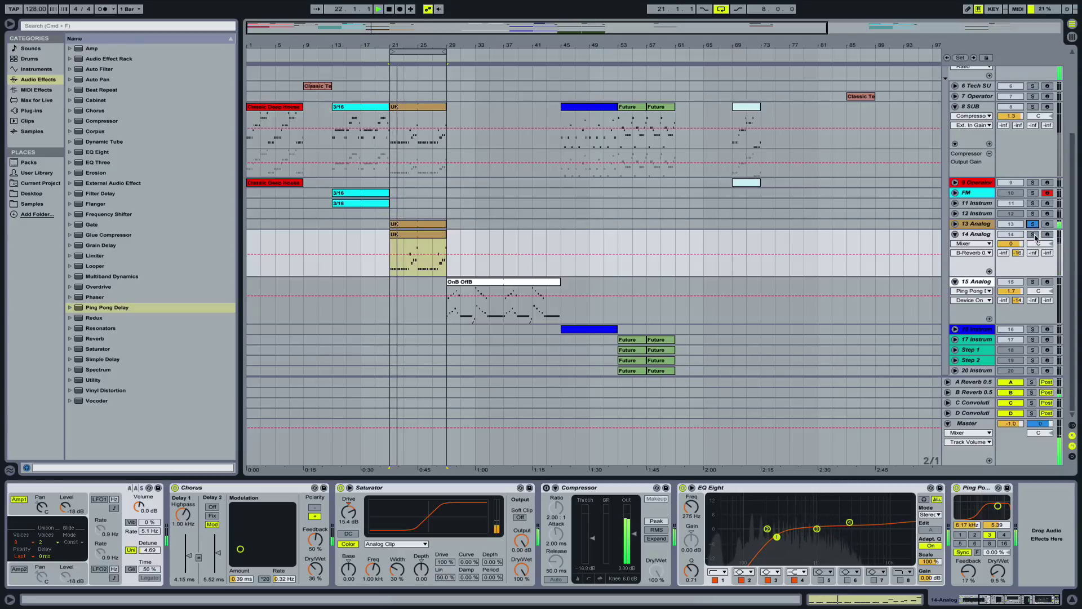
# Solo track 14, set the EQ shelf to 2.28 kHz, compressor threshold to -15.7 dB, and add saturator drive
pyautogui.click(1033, 234)
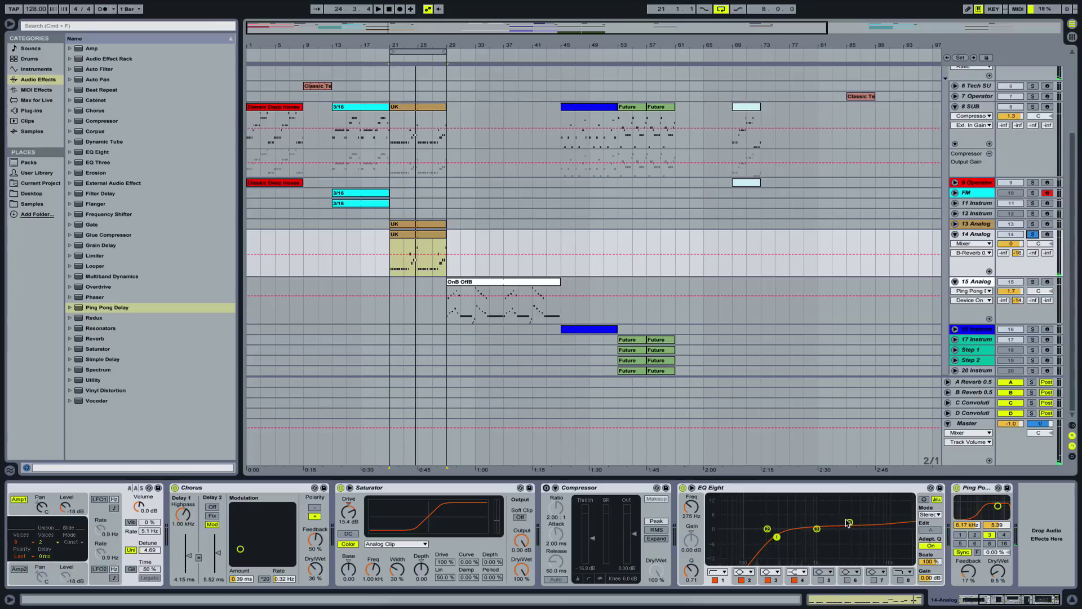
pyautogui.moveTo(849, 523); pyautogui.dragTo(842, 519)
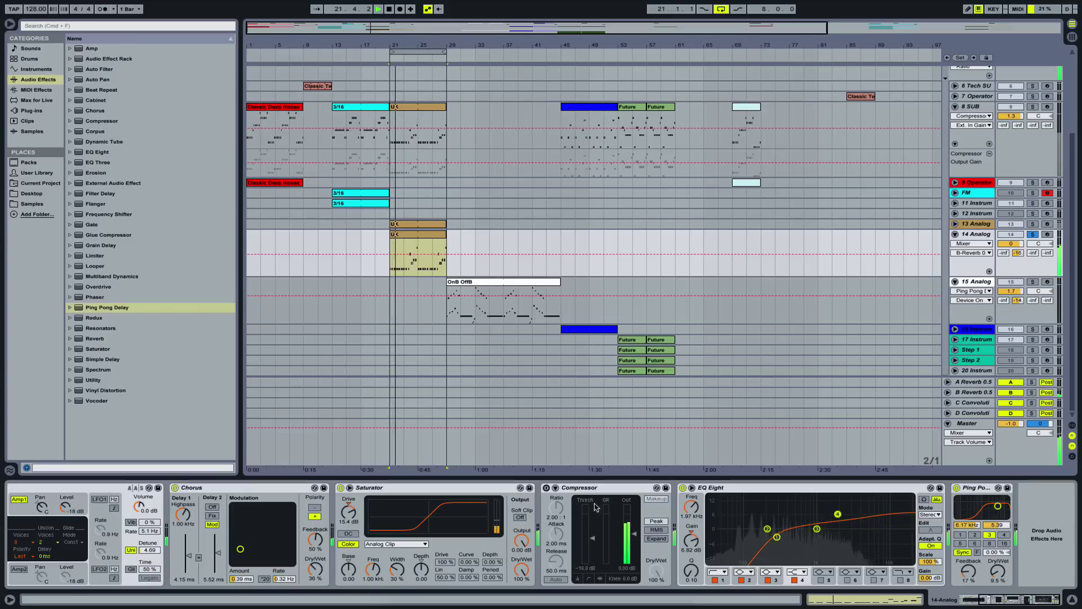
pyautogui.click(600, 527)
pyautogui.moveTo(601, 527); pyautogui.dragTo(601, 524)
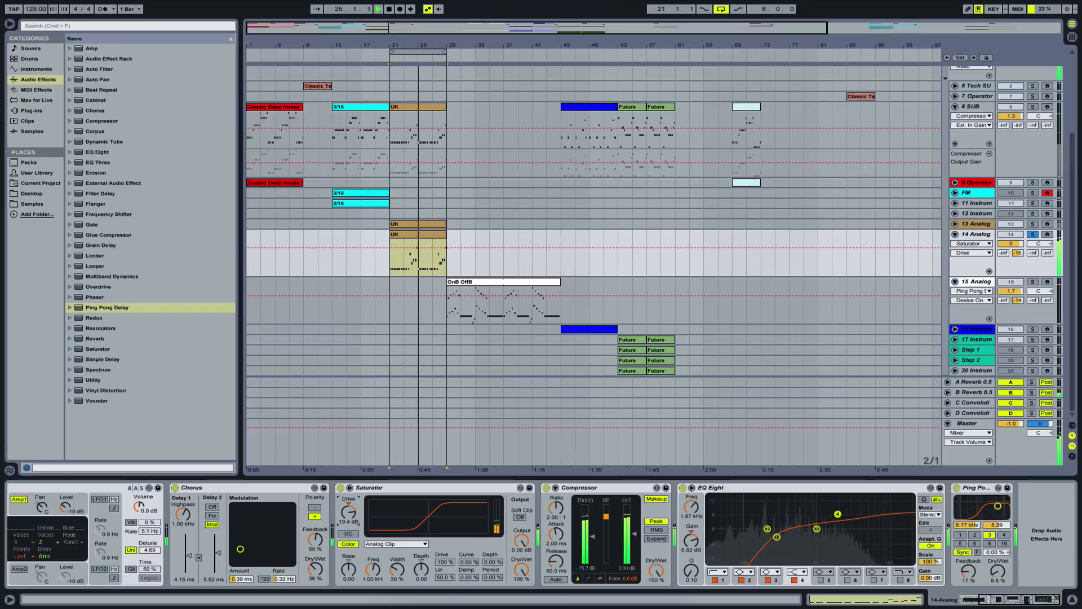
pyautogui.moveTo(350, 514); pyautogui.dragTo(350, 511)
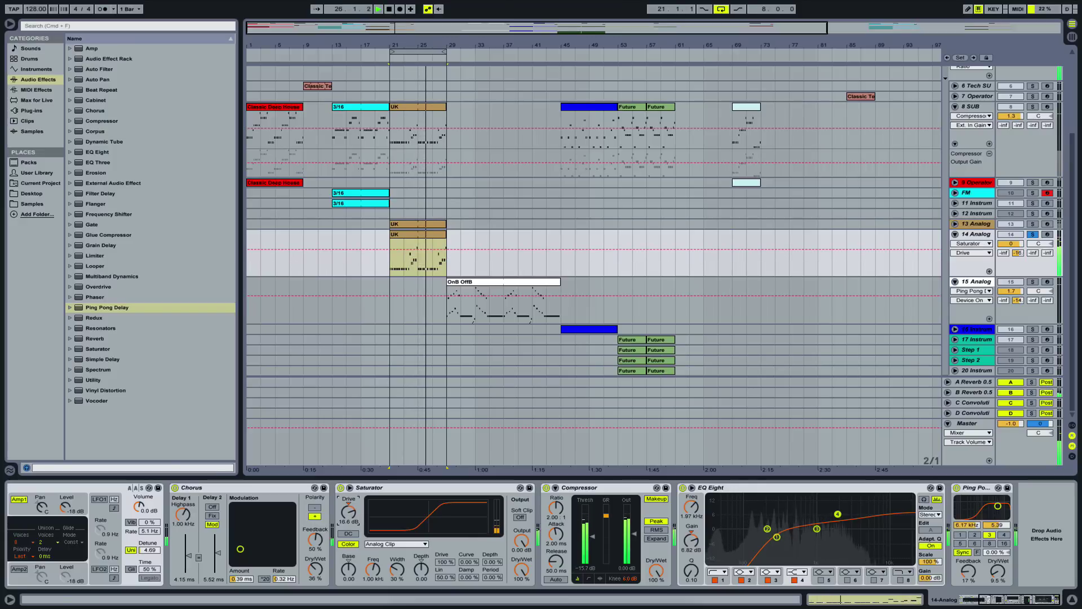
# Compare track 13's and track 14's Analog filter envelopes, nudging track 14's envelope amount slightly up
pyautogui.click(1032, 224)
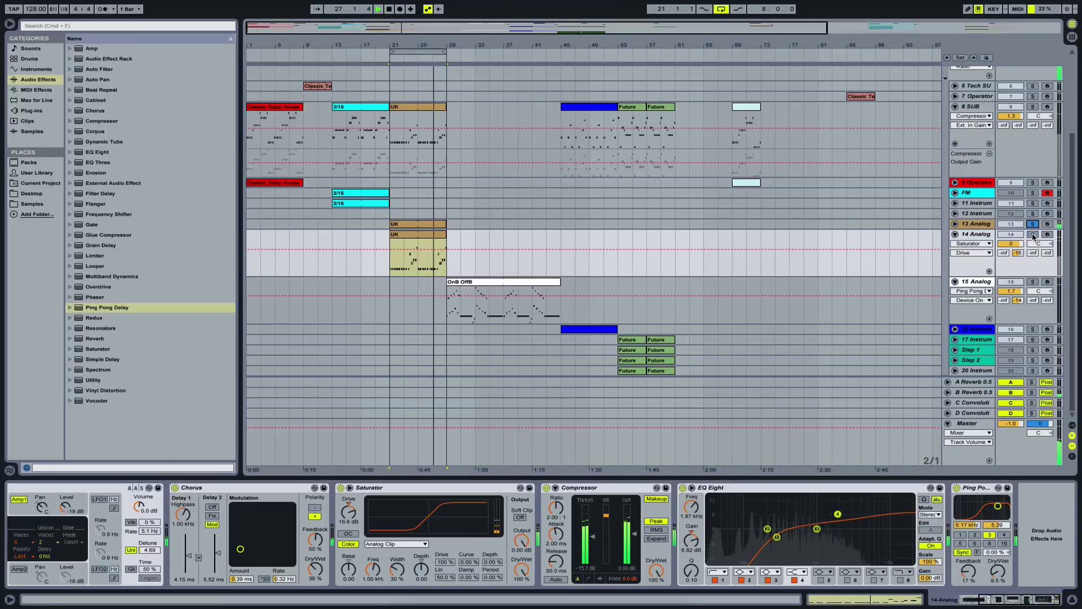
pyautogui.click(1033, 235)
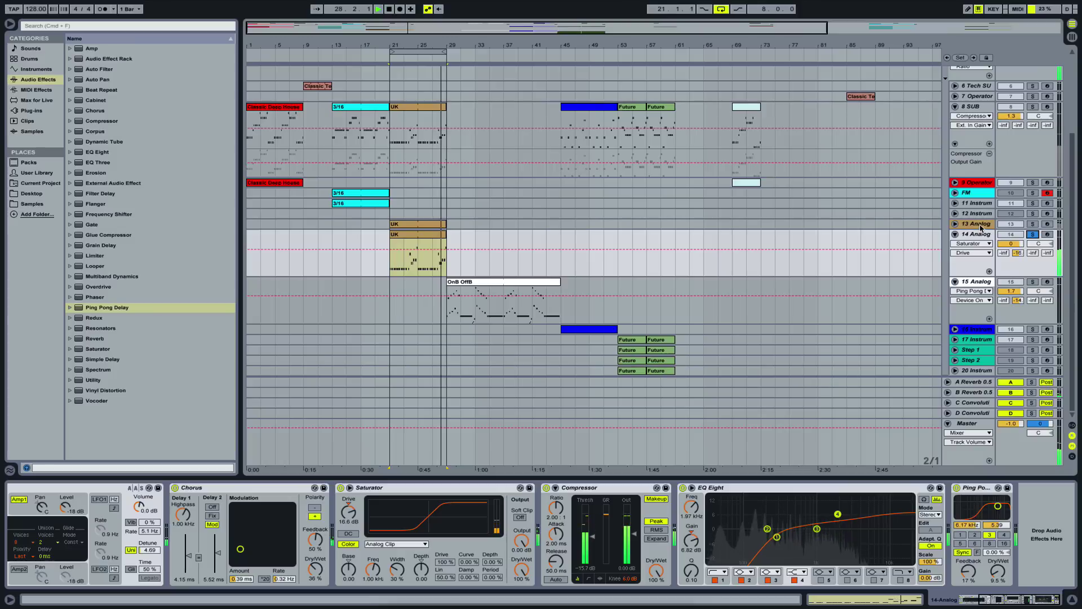
pyautogui.click(979, 225)
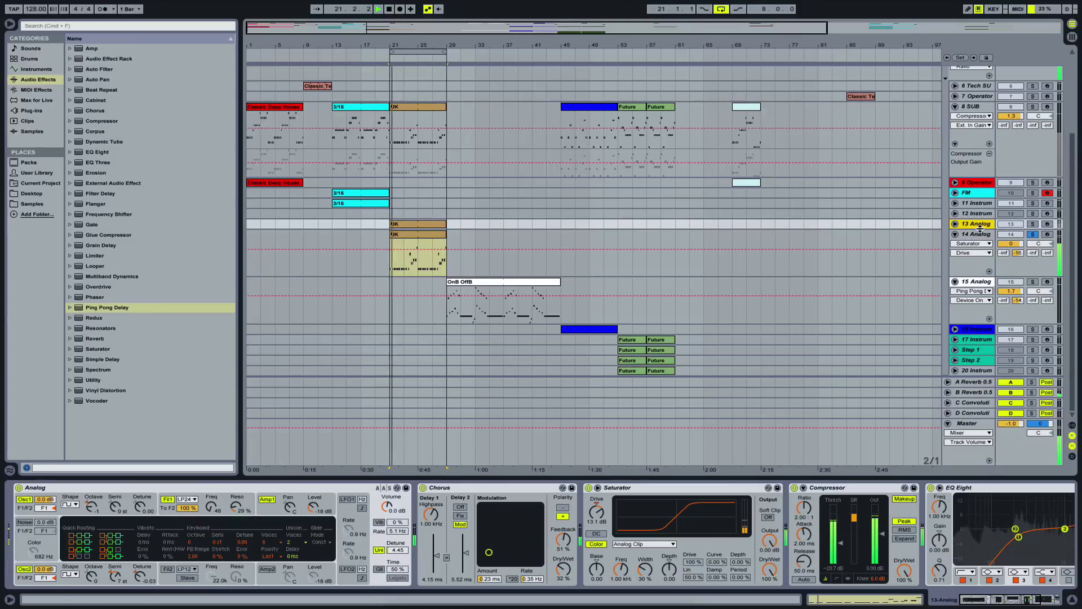
pyautogui.click(215, 505)
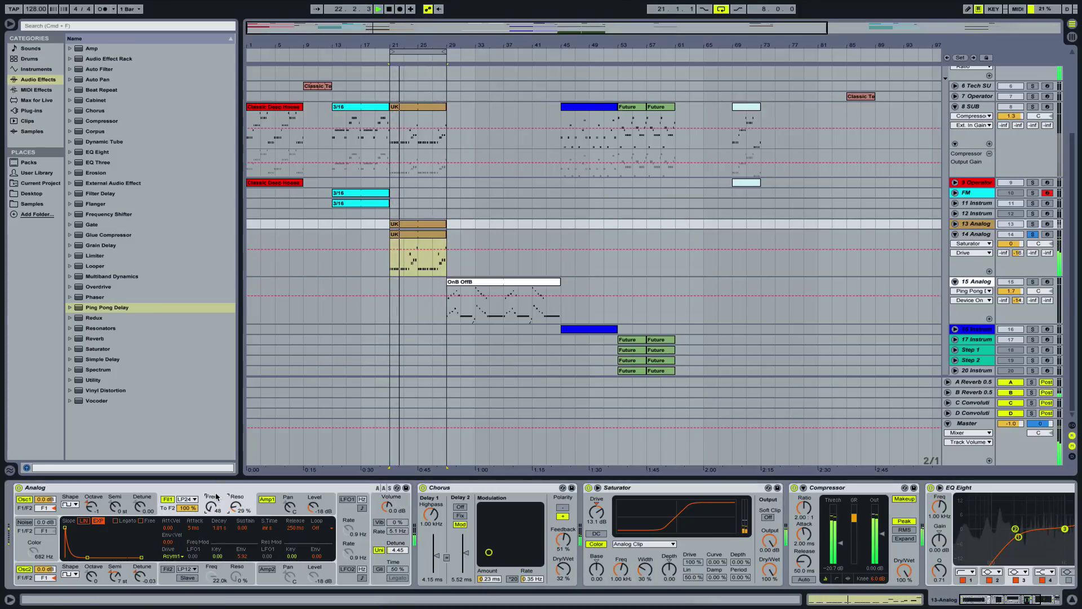
pyautogui.click(988, 235)
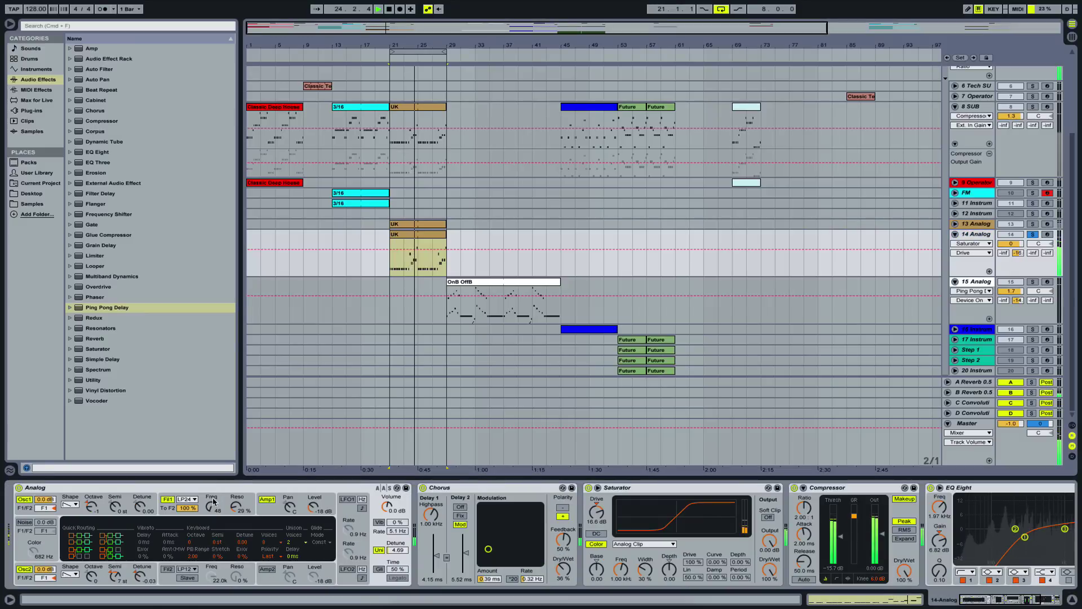
pyautogui.click(213, 501)
pyautogui.click(243, 556)
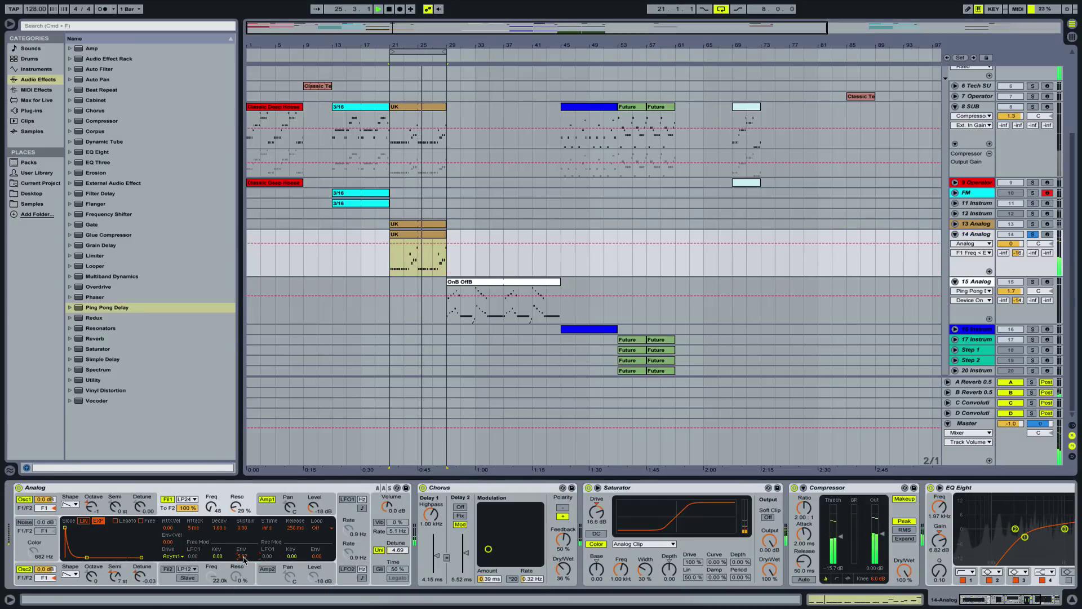
pyautogui.moveTo(243, 557); pyautogui.dragTo(243, 557)
# Solo-compare against track 13 again and ease the EQ shelf boost back to 4.09 dB
pyautogui.hscroll(5, 388, 546)
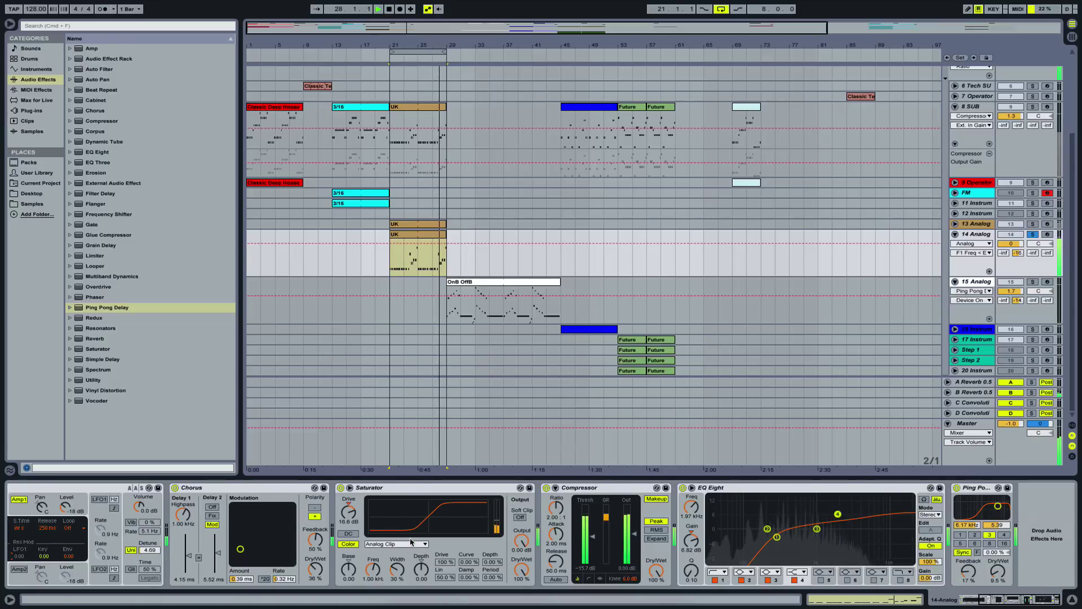
pyautogui.click(1033, 225)
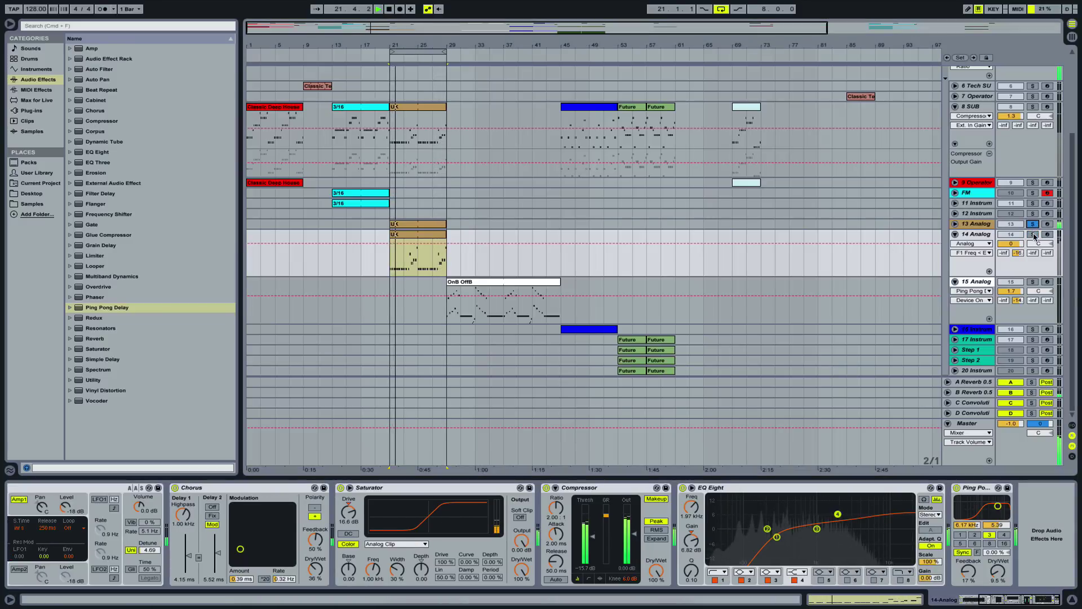
pyautogui.click(1034, 235)
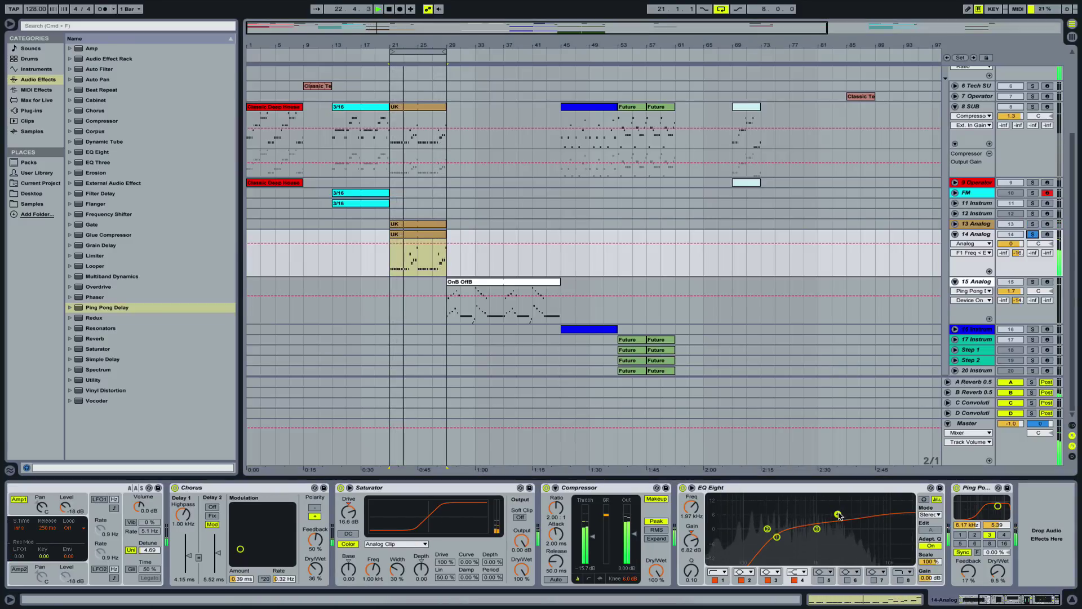
pyautogui.moveTo(838, 516); pyautogui.dragTo(842, 520)
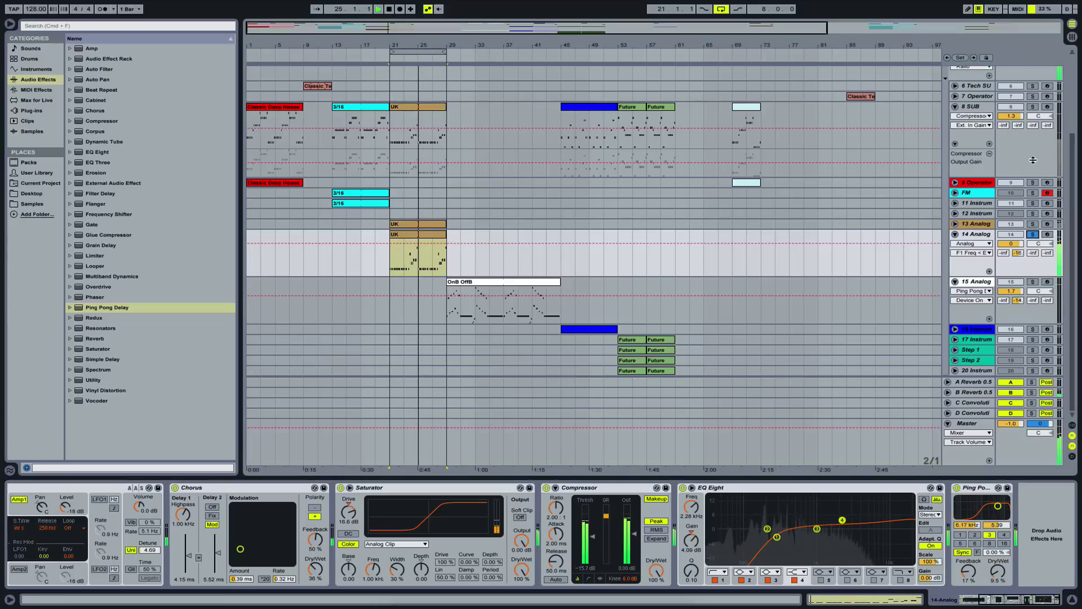
pyautogui.click(1033, 106)
pyautogui.scroll(4, 1053, 96)
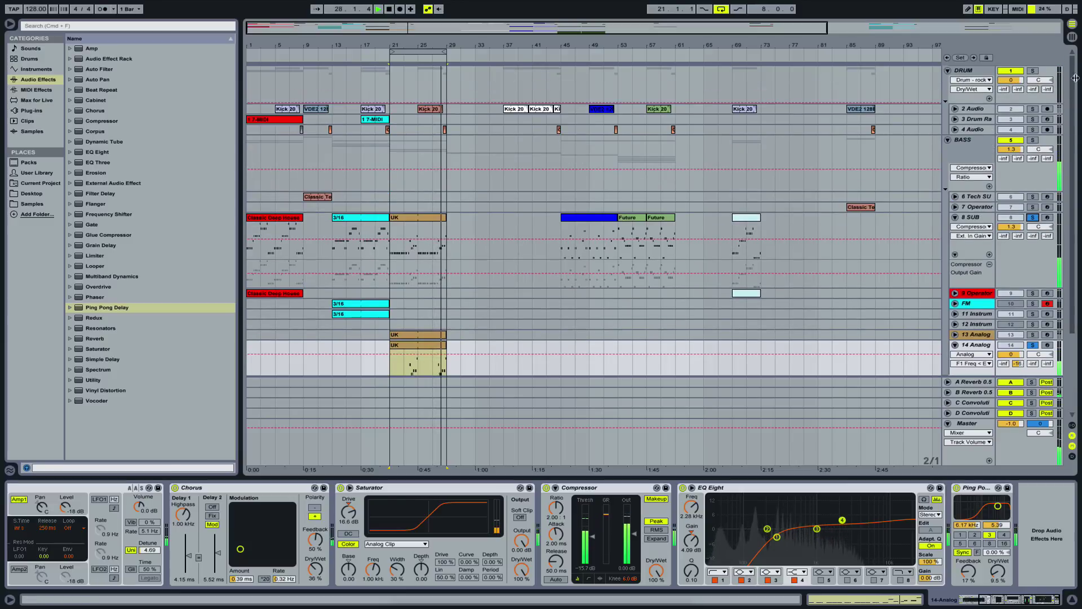
pyautogui.click(1033, 108)
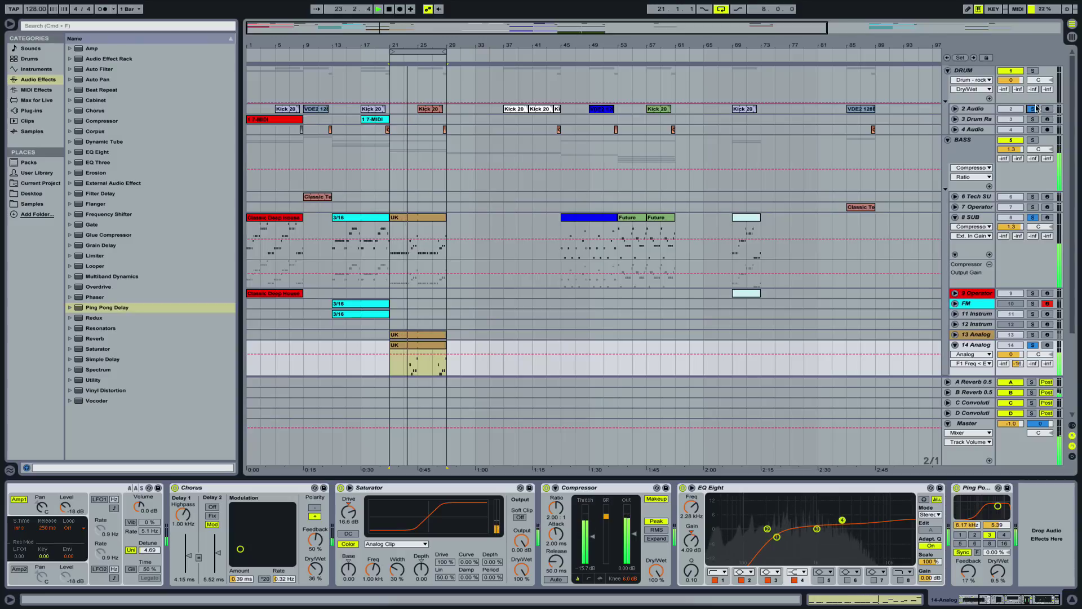
pyautogui.press('XF86AudioRaiseVolume')
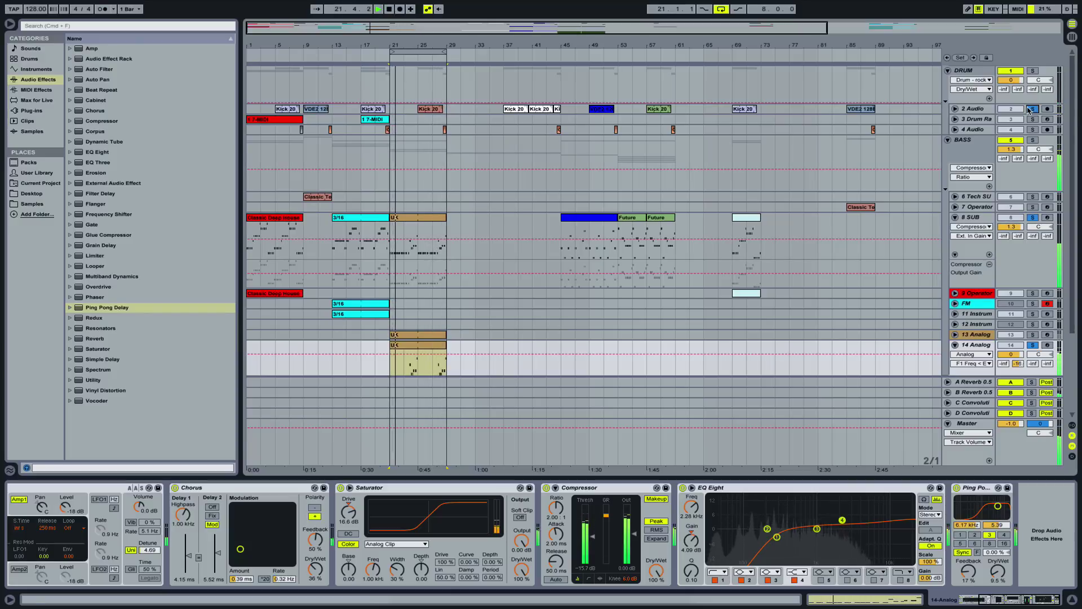
pyautogui.scroll(-5, 946, 211)
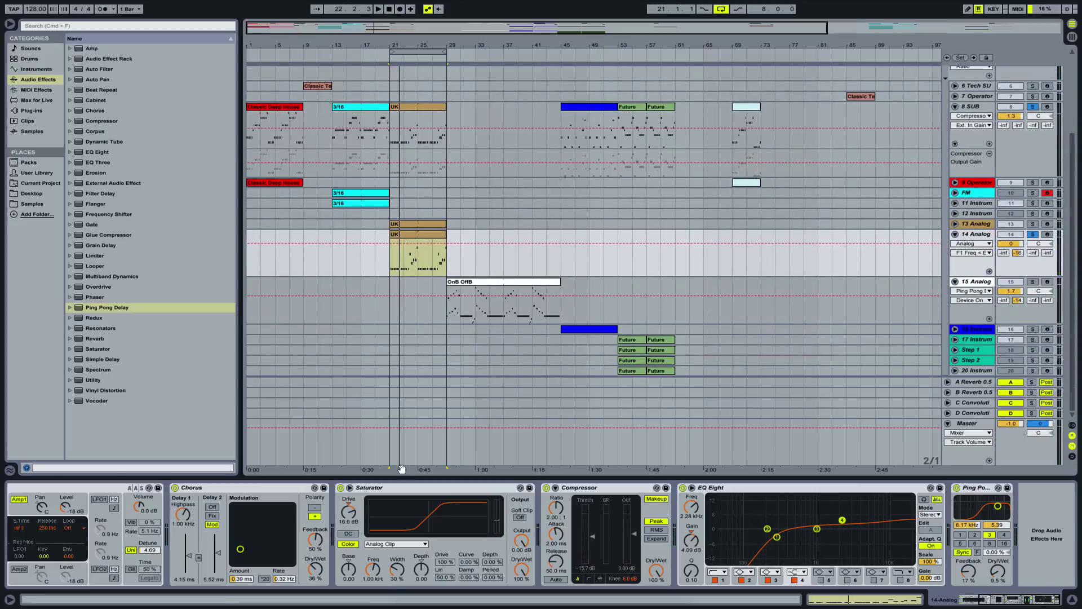
# Set Analog's Osc1 Octave to -1 and return the synth display to its global overview
pyautogui.hscroll(-5, 396, 490)
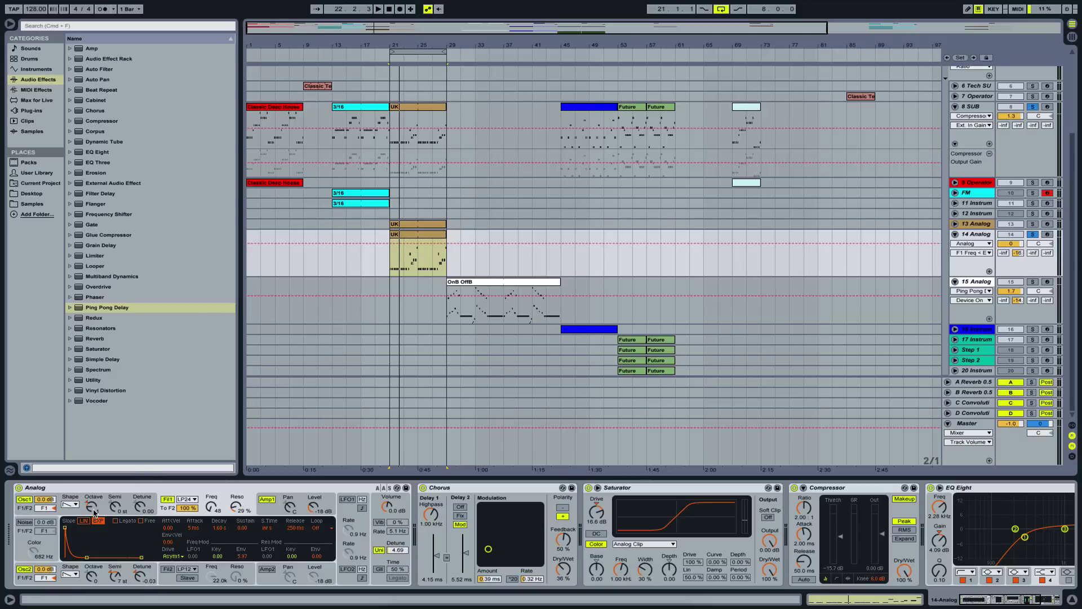
pyautogui.moveTo(94, 513); pyautogui.dragTo(93, 575)
pyautogui.click(399, 542)
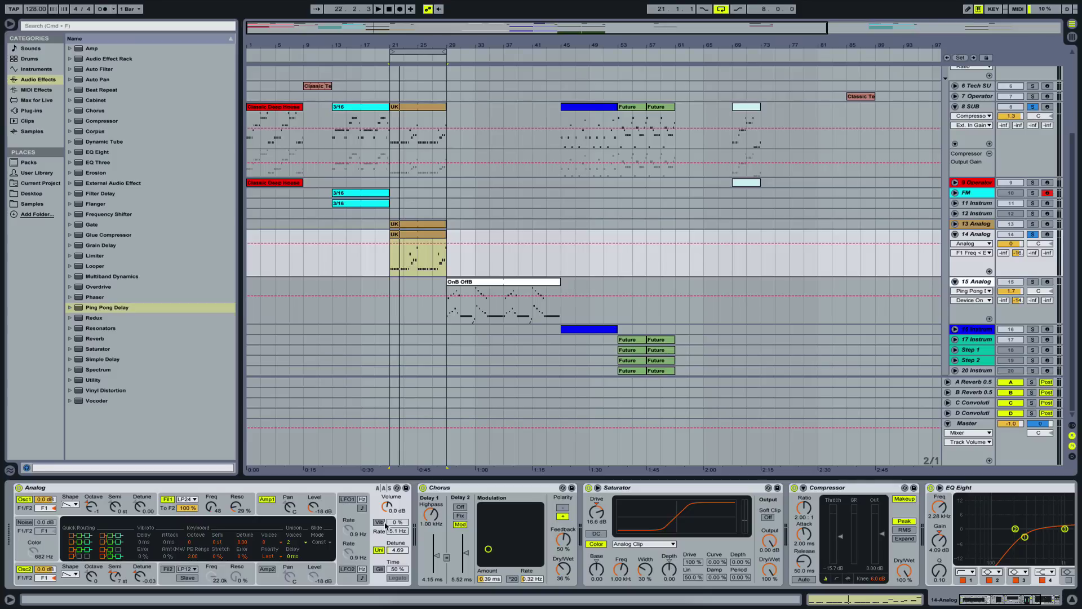
# Scroll the device chain back to show the whole Analog panel, selecting its F1 Freq knob
pyautogui.hscroll(3, 386, 524)
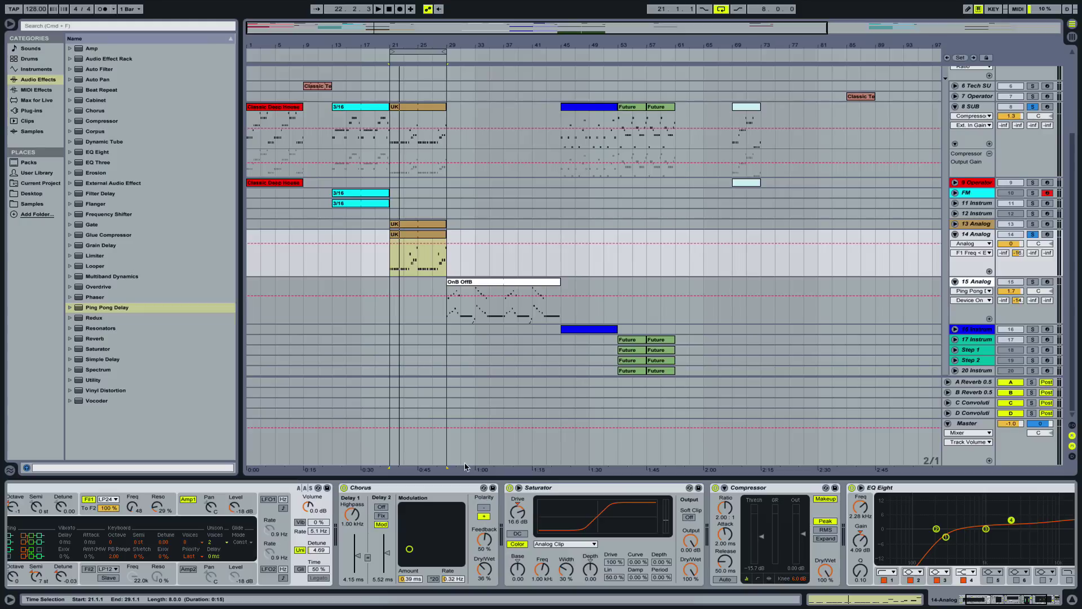
pyautogui.click(488, 572)
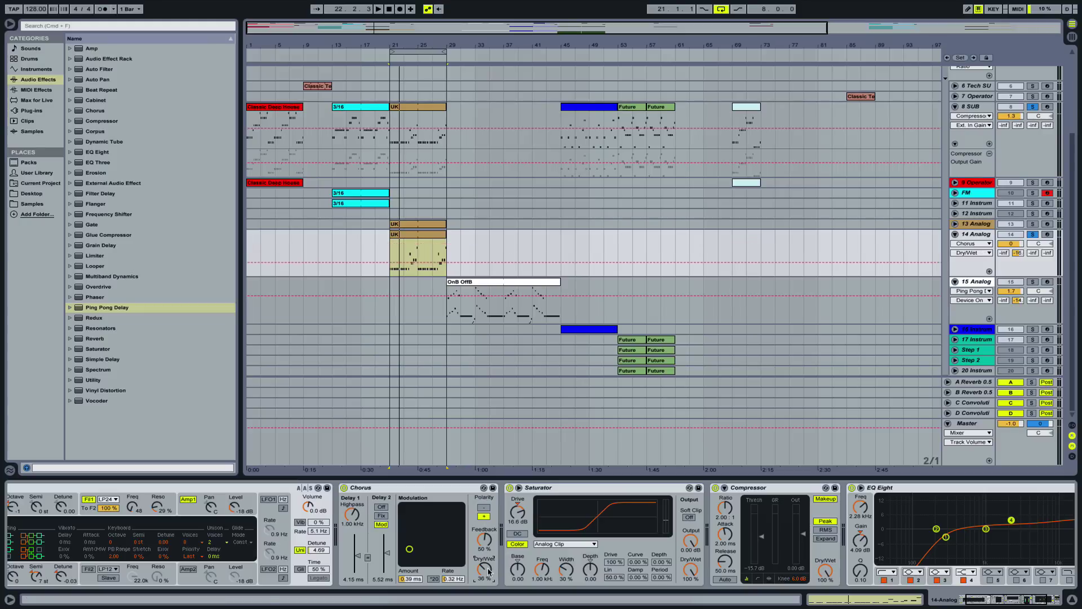
pyautogui.hscroll(-2, 304, 520)
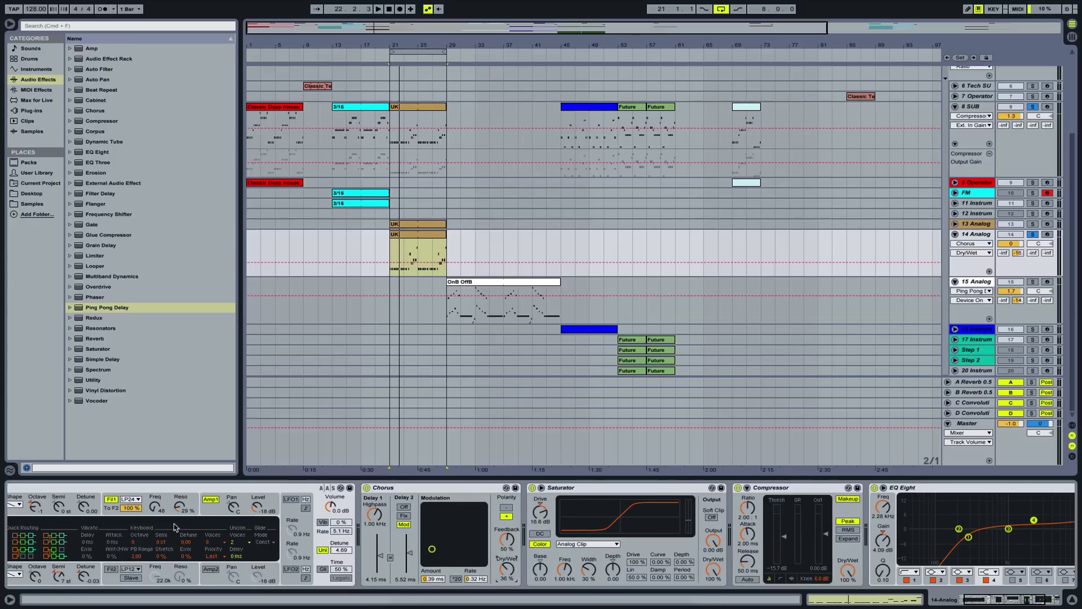
pyautogui.click(156, 506)
pyautogui.hscroll(-2, 158, 507)
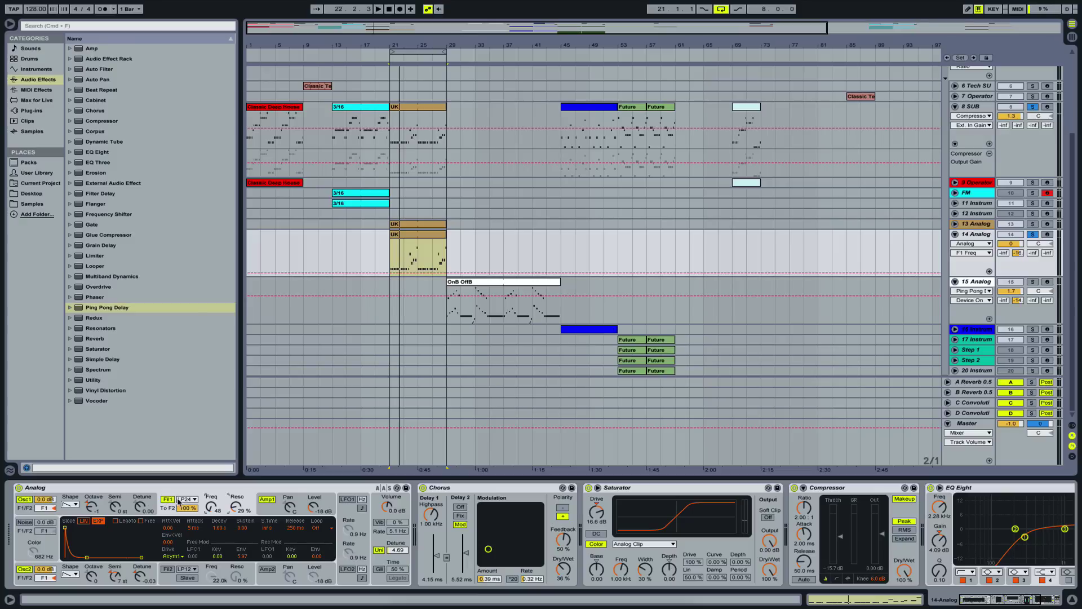
# Play the bass, toggle Filter 1 off and on to compare, and raise its resonance to 30 %
pyautogui.click(236, 507)
pyautogui.press('space')
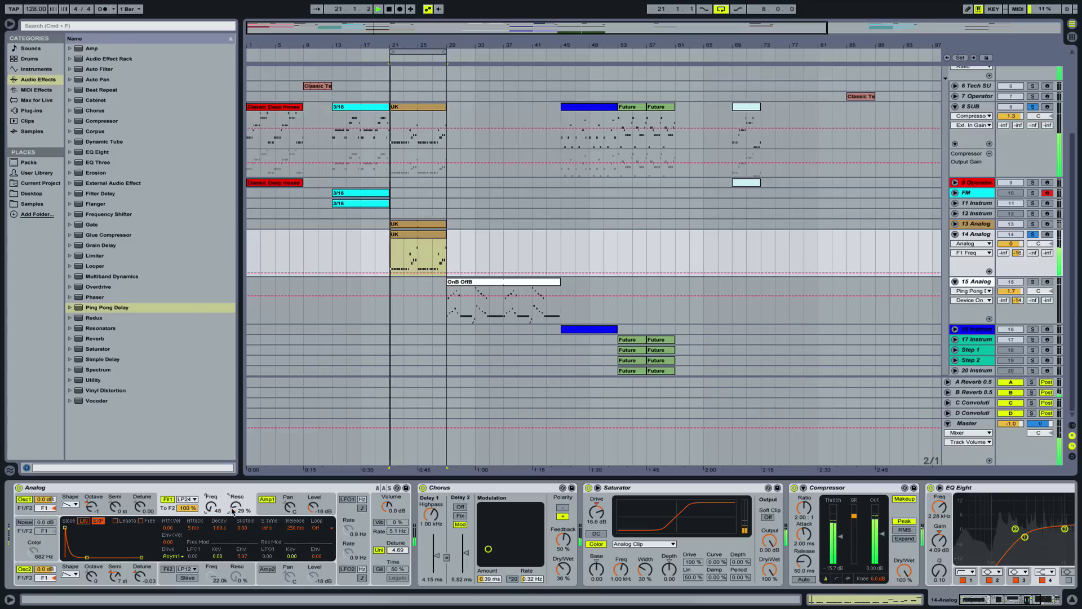
pyautogui.click(168, 499)
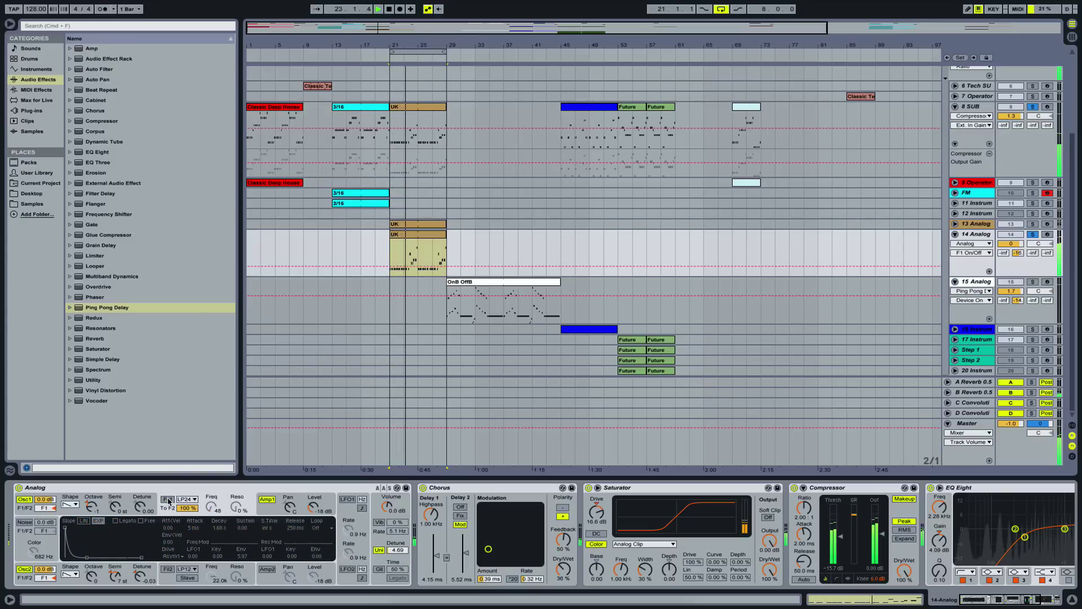
pyautogui.click(168, 499)
pyautogui.click(248, 498)
pyautogui.moveTo(235, 508); pyautogui.dragTo(236, 501)
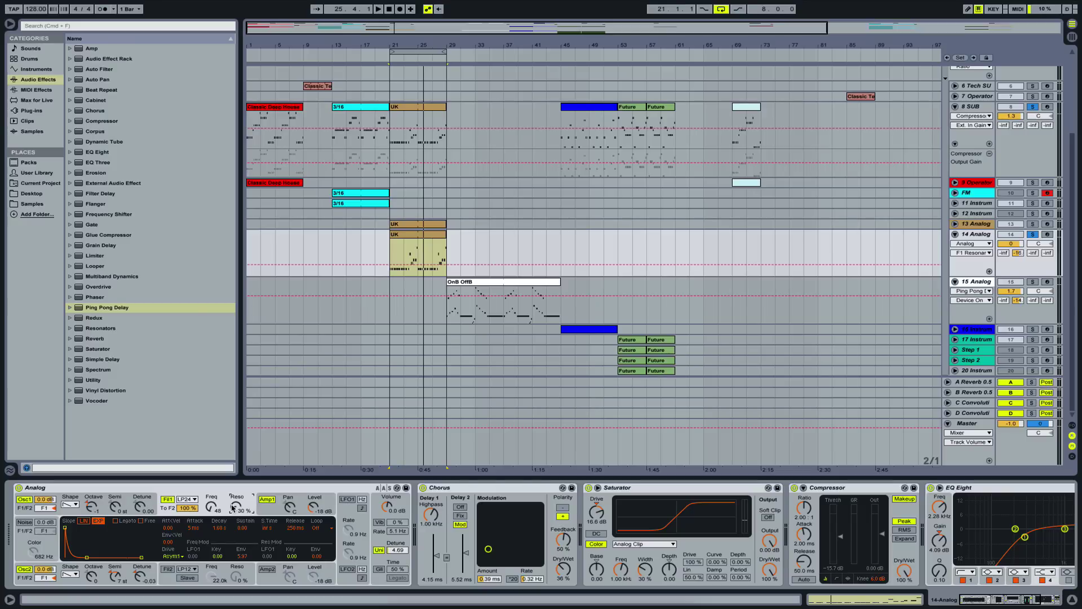
# Check both oscillators' detune, octave and semitone settings
pyautogui.click(139, 503)
pyautogui.click(140, 579)
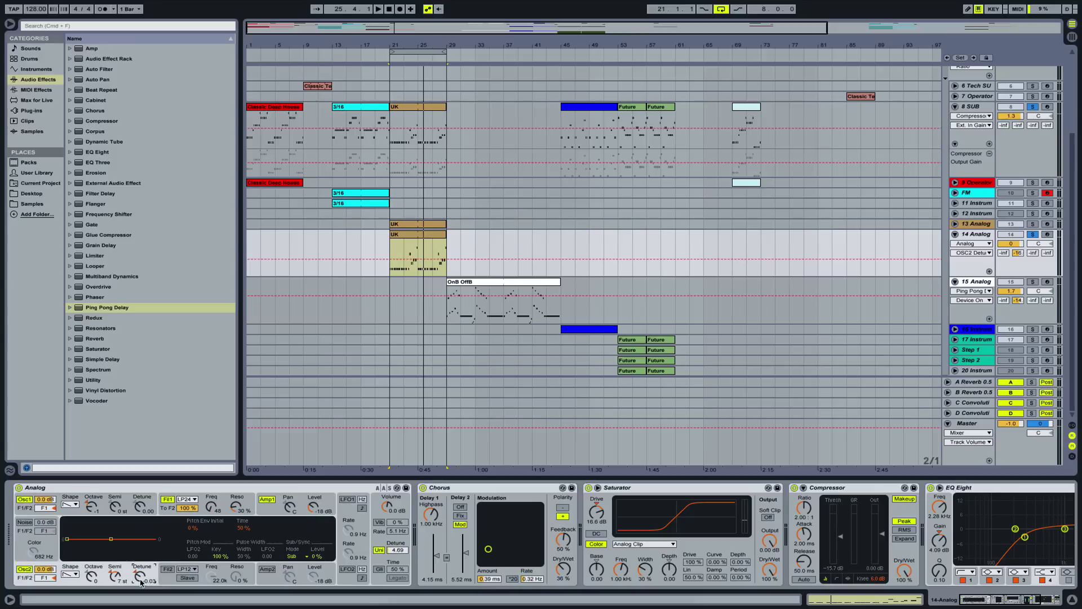
pyautogui.click(92, 509)
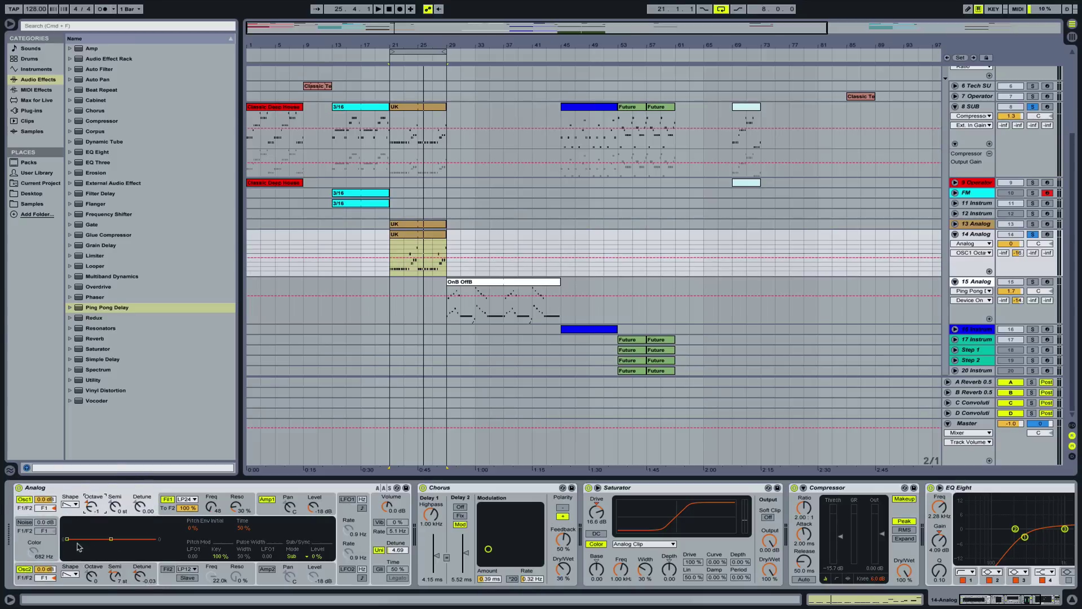
pyautogui.click(113, 575)
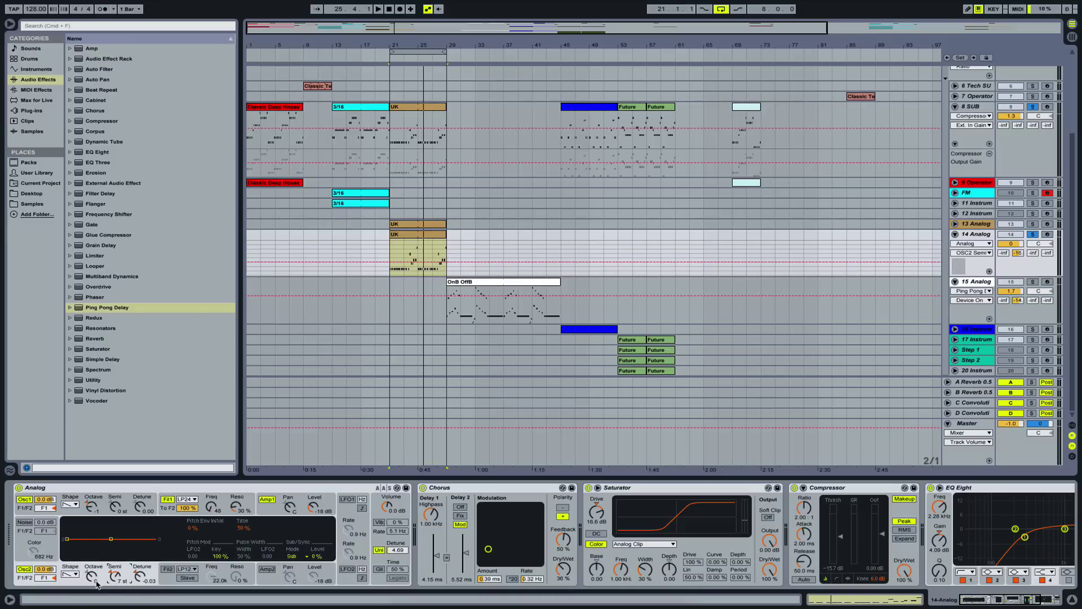
# Raise Osc2 Octave from -1 to 0 and replay the bass from the loop start
pyautogui.click(93, 575)
pyautogui.press('space')
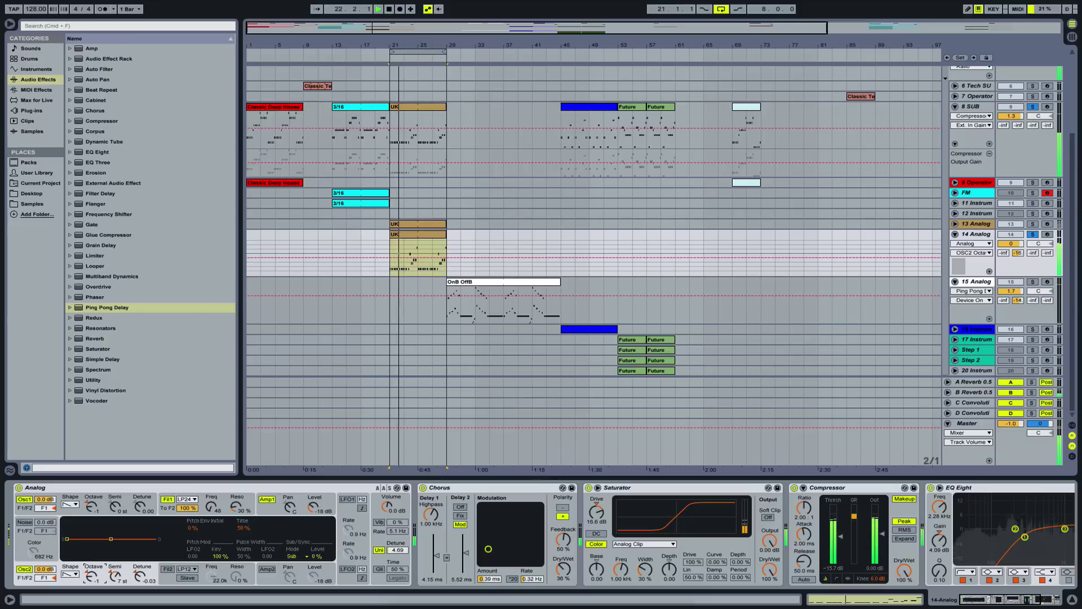
pyautogui.press('space')
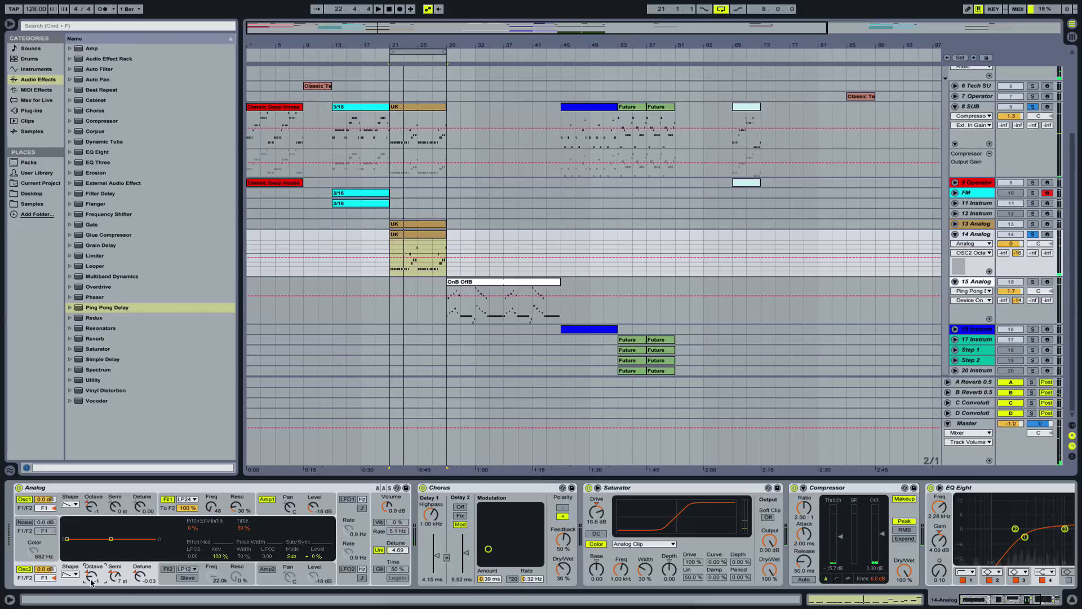
pyautogui.moveTo(91, 582); pyautogui.dragTo(91, 576)
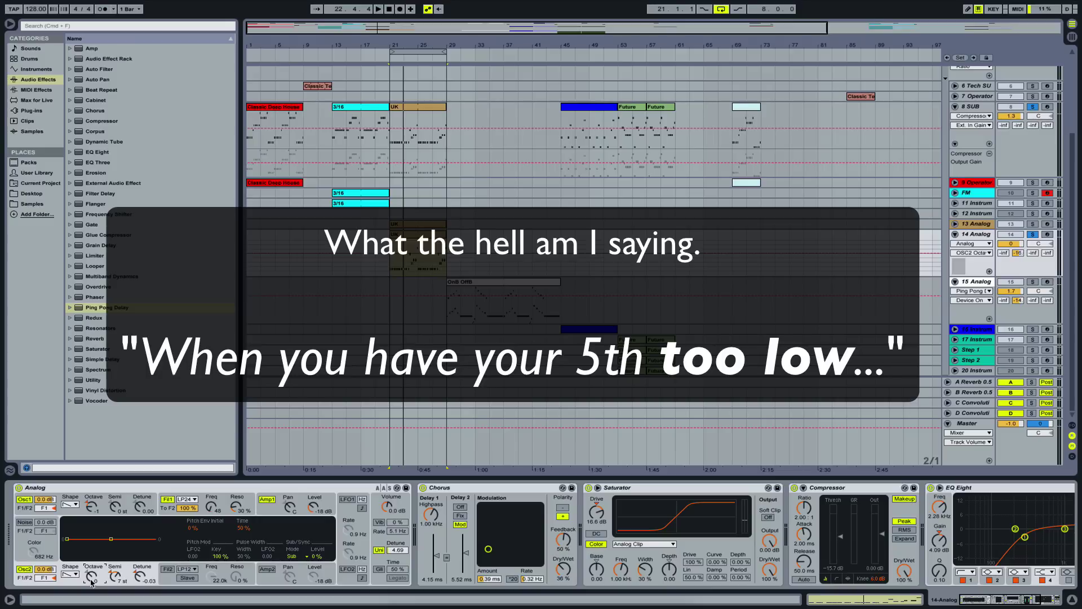
pyautogui.press('space')
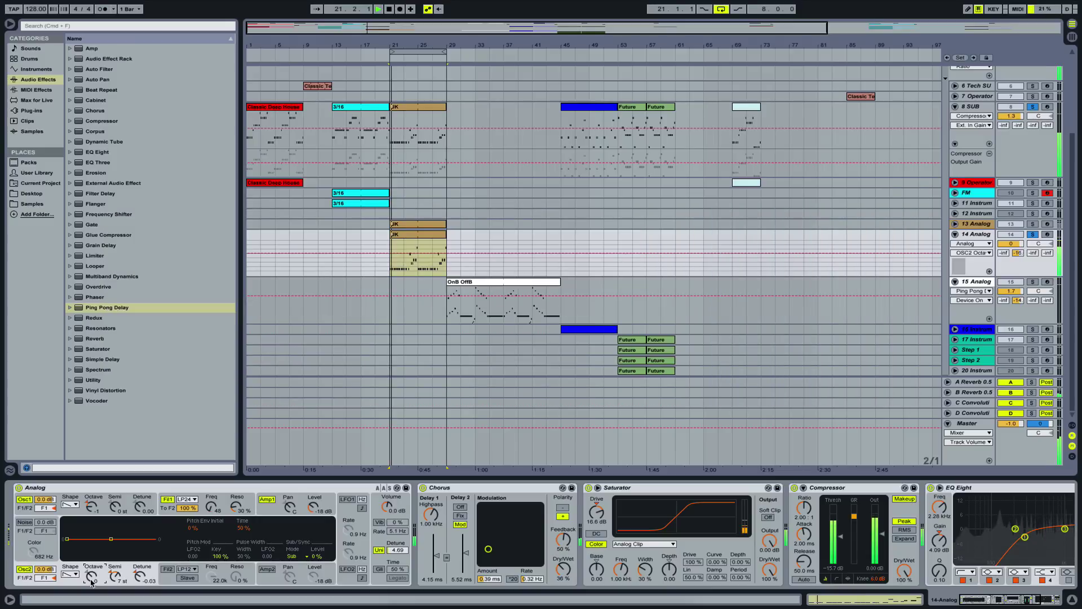
pyautogui.click(237, 509)
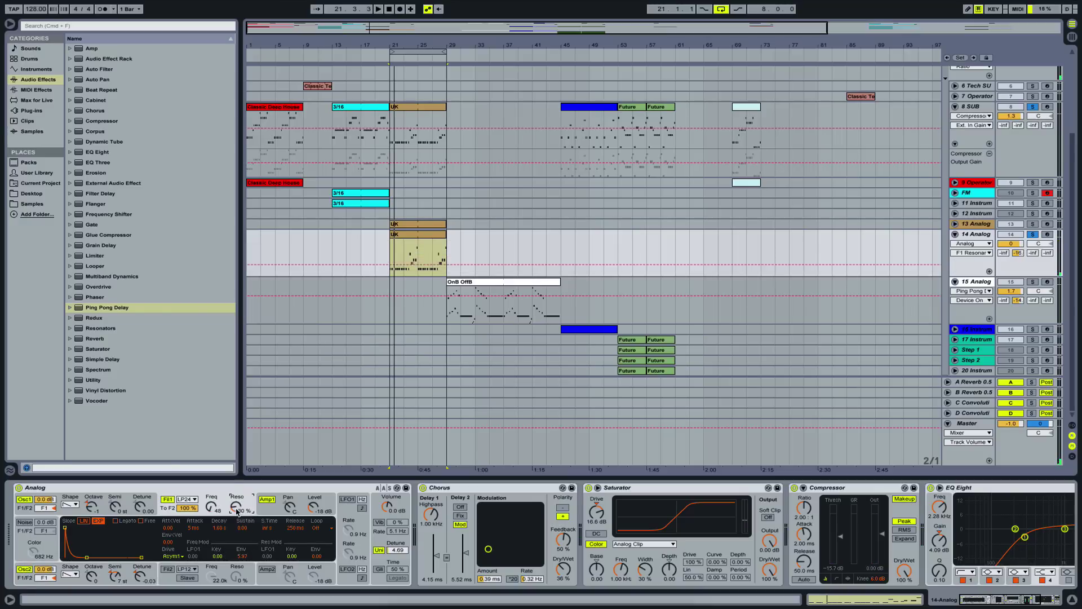
pyautogui.click(192, 500)
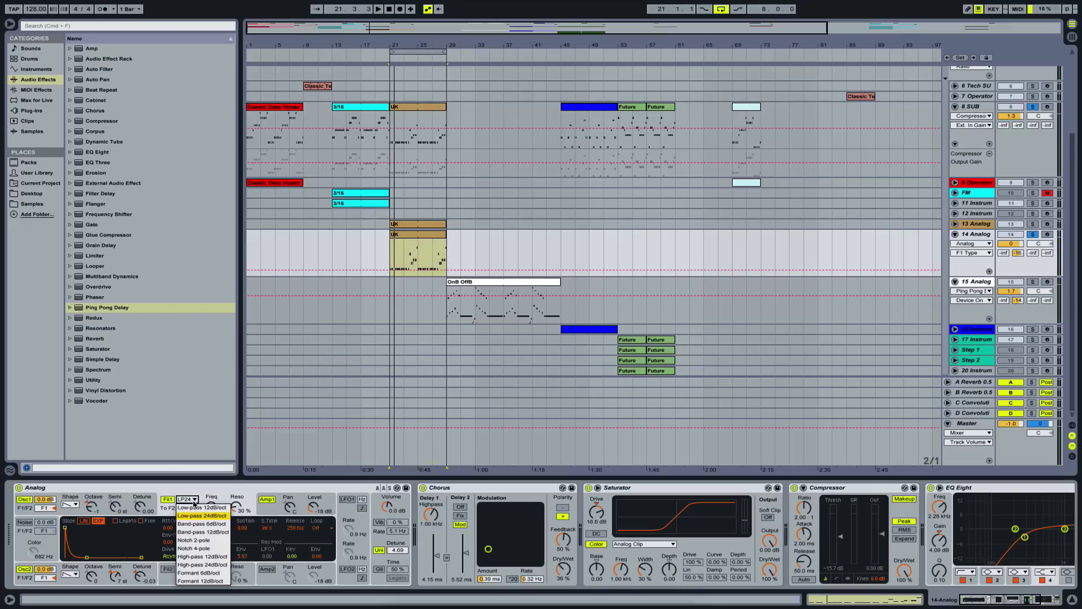
pyautogui.click(194, 501)
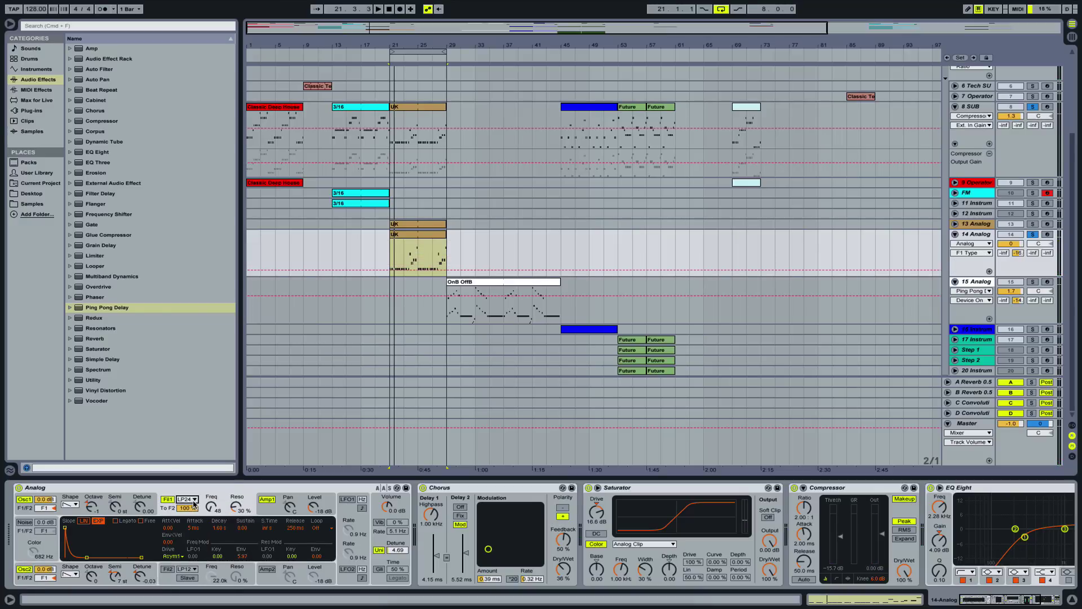
pyautogui.click(213, 512)
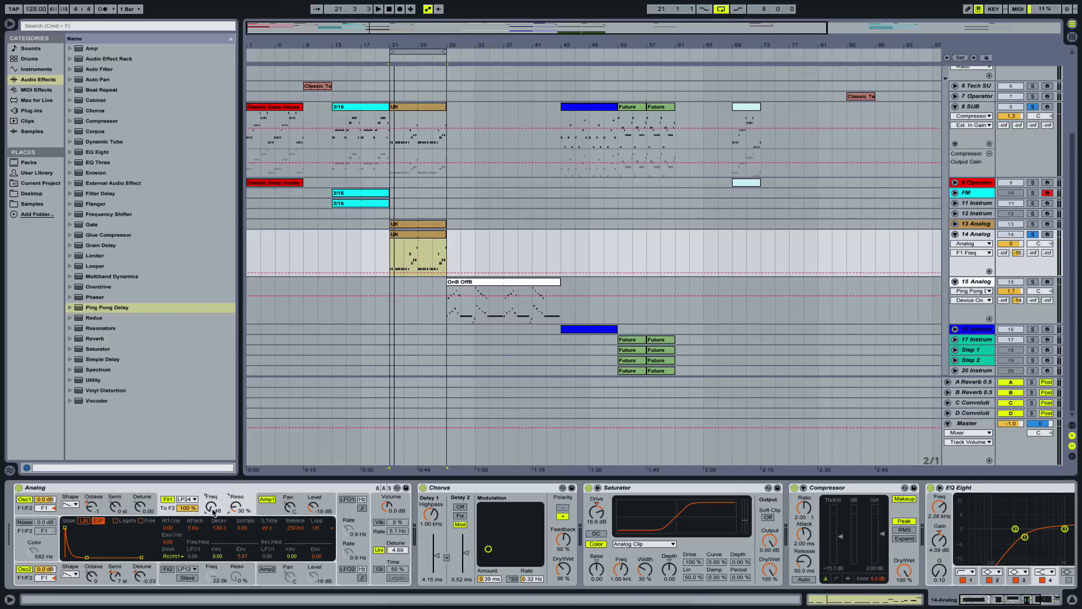
pyautogui.hscroll(5, 213, 512)
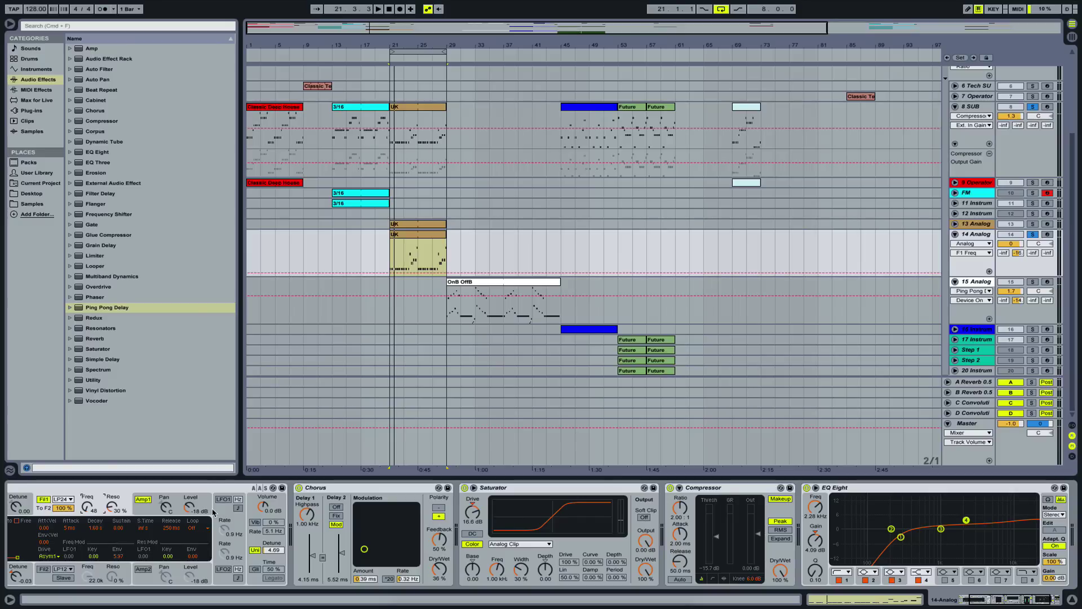
pyautogui.hscroll(5, 337, 487)
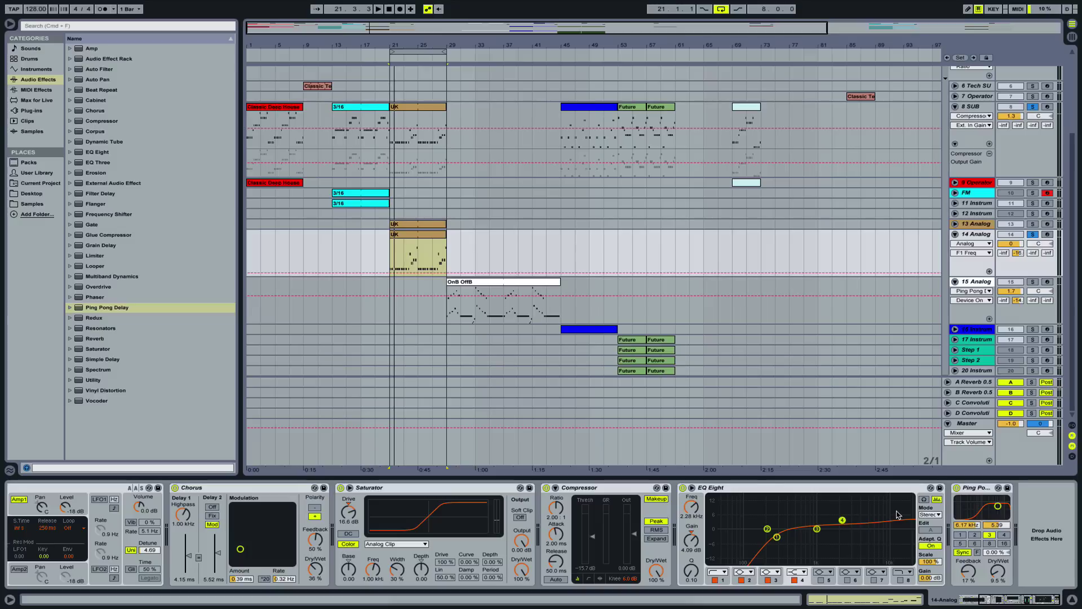
pyautogui.hscroll(-10, 898, 514)
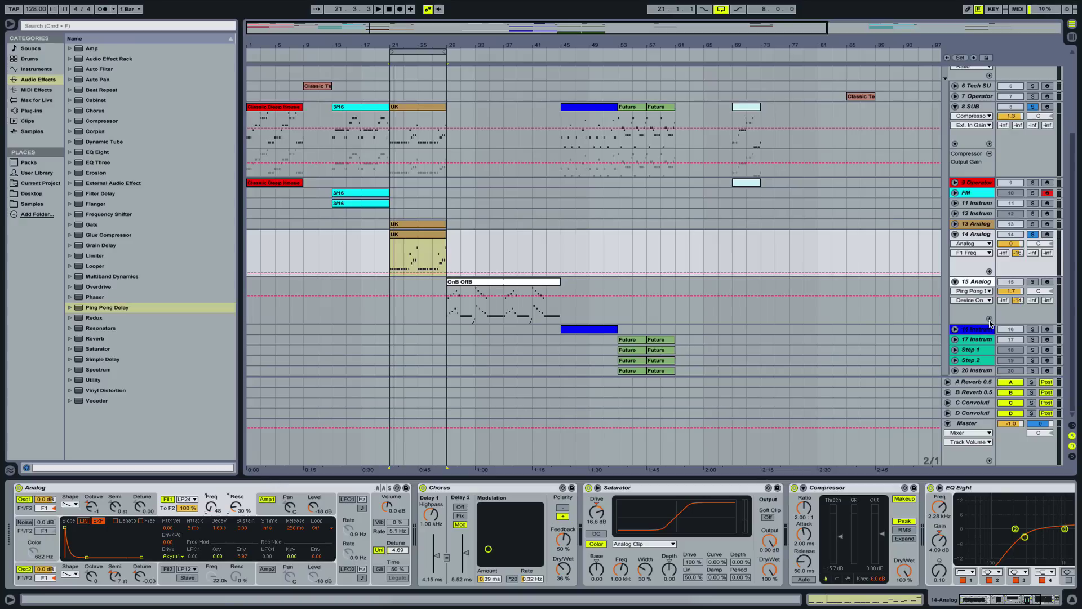
# Solo track 15 and play its OnB OffB clip with the volume raised, then stop
pyautogui.click(1032, 281)
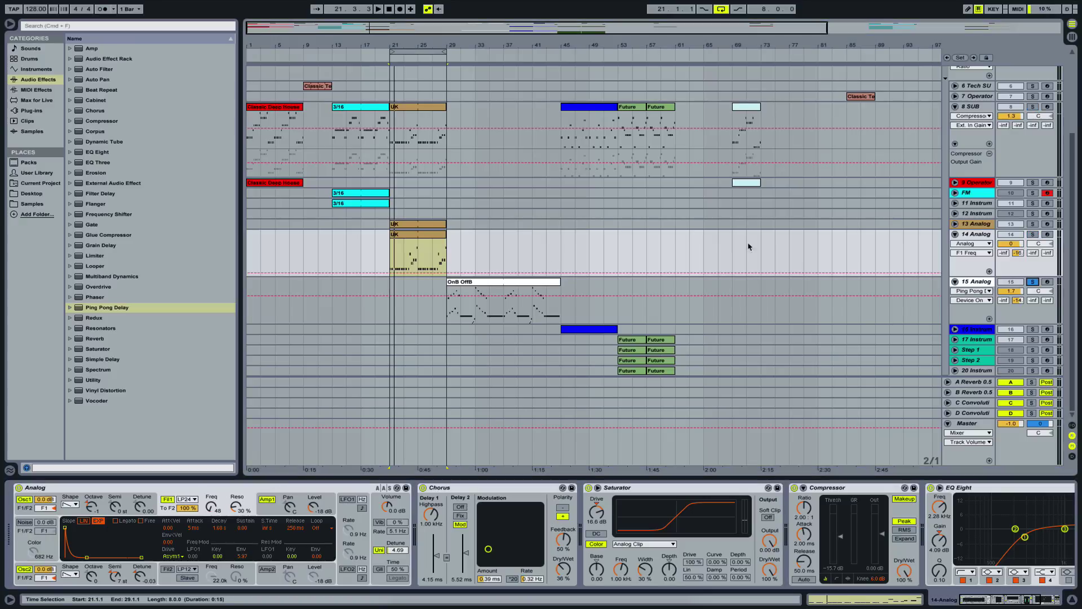
pyautogui.click(458, 298)
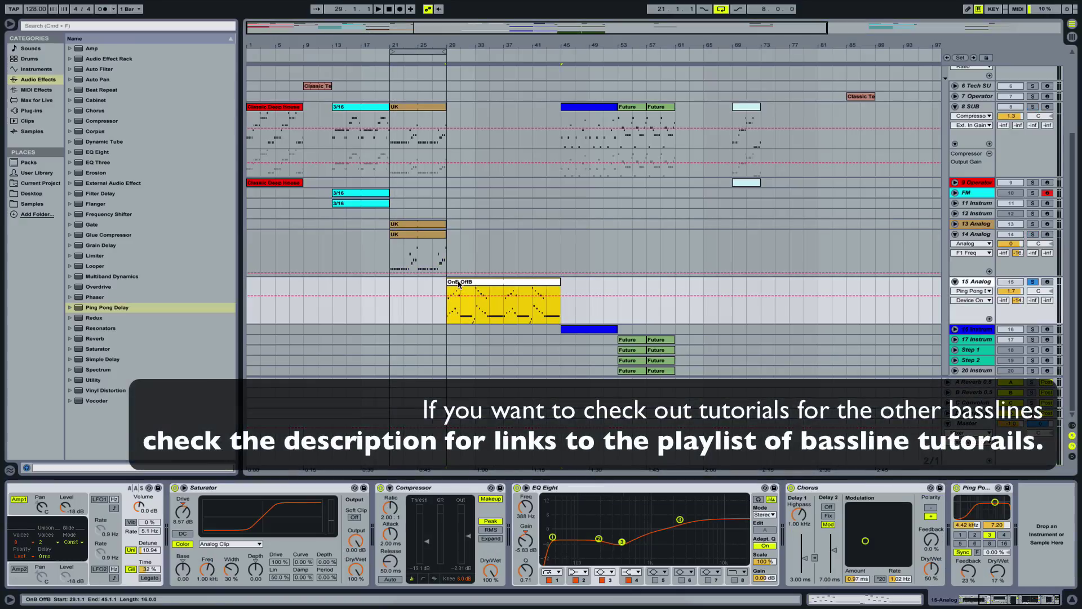
pyautogui.click(250, 484)
pyautogui.click(473, 281)
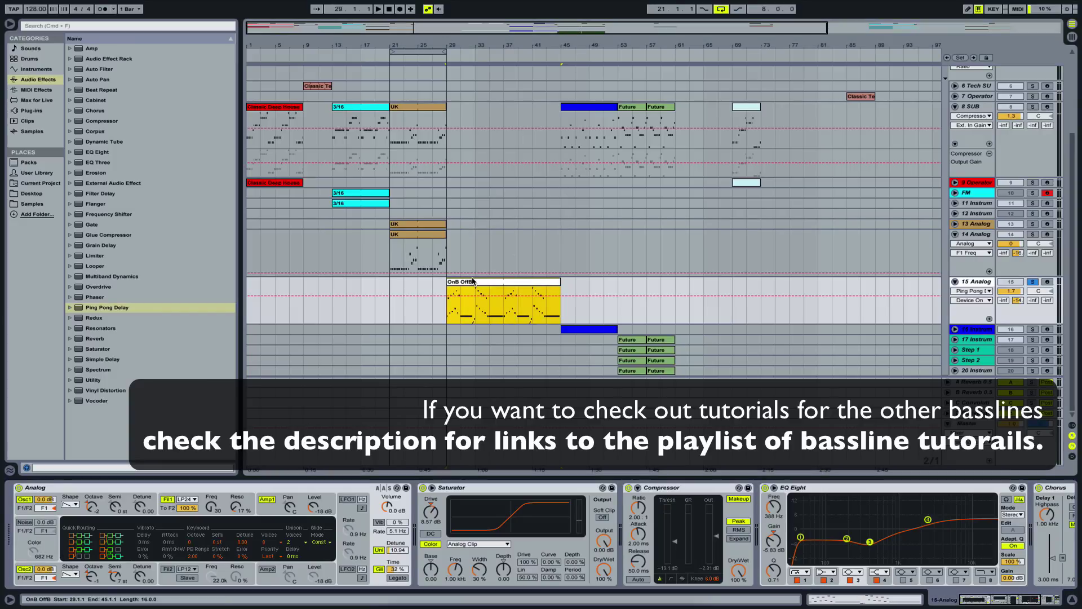
pyautogui.press('space')
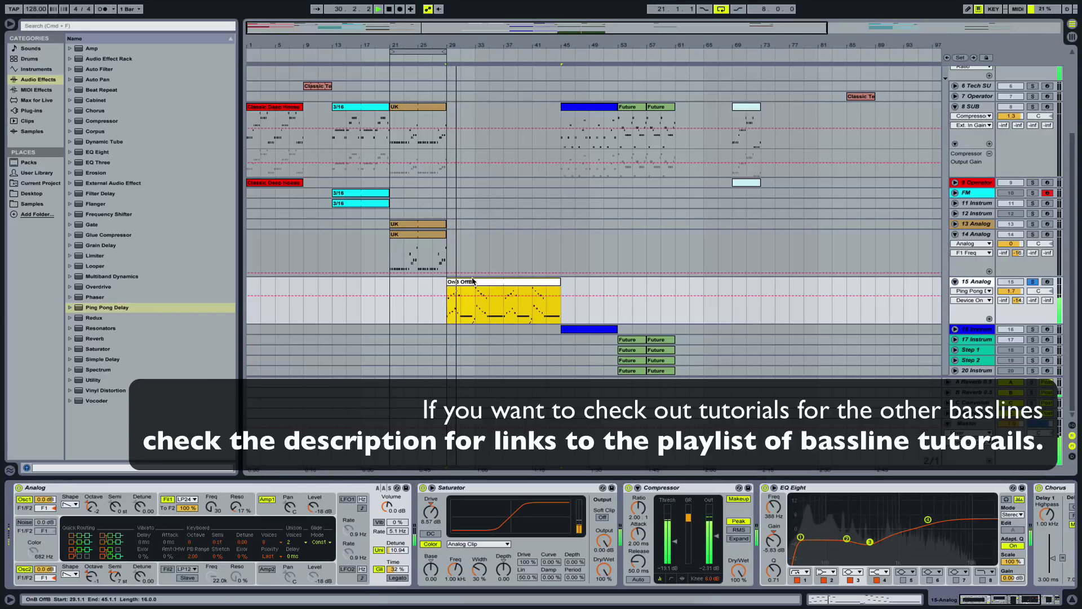
pyautogui.press('XF86AudioRaiseVolume')
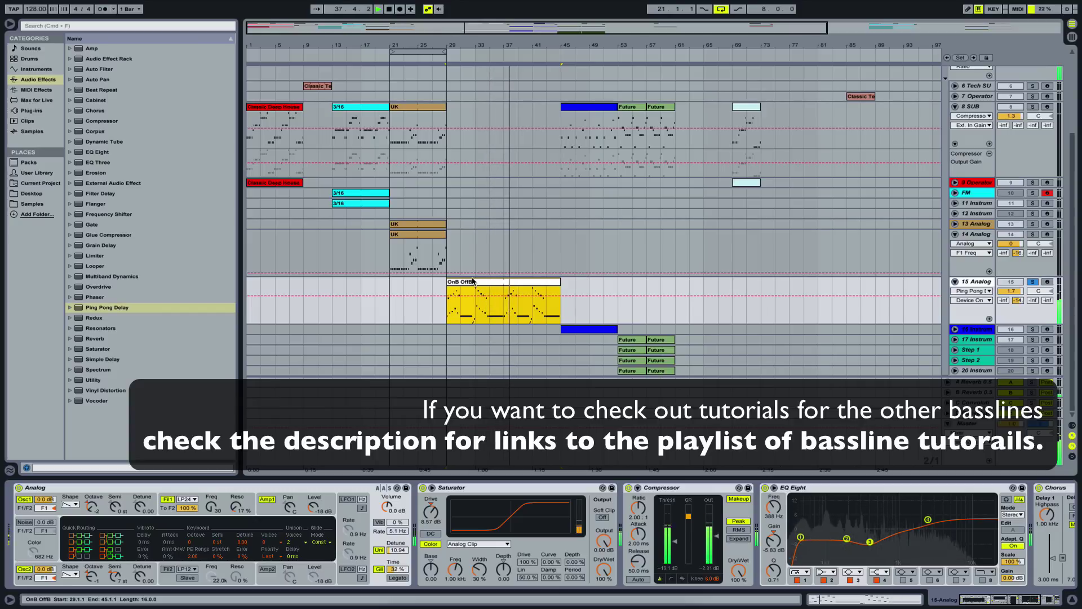
pyautogui.press('space')
pyautogui.scroll(5, 541, 276)
pyautogui.hscroll(1, 541, 275)
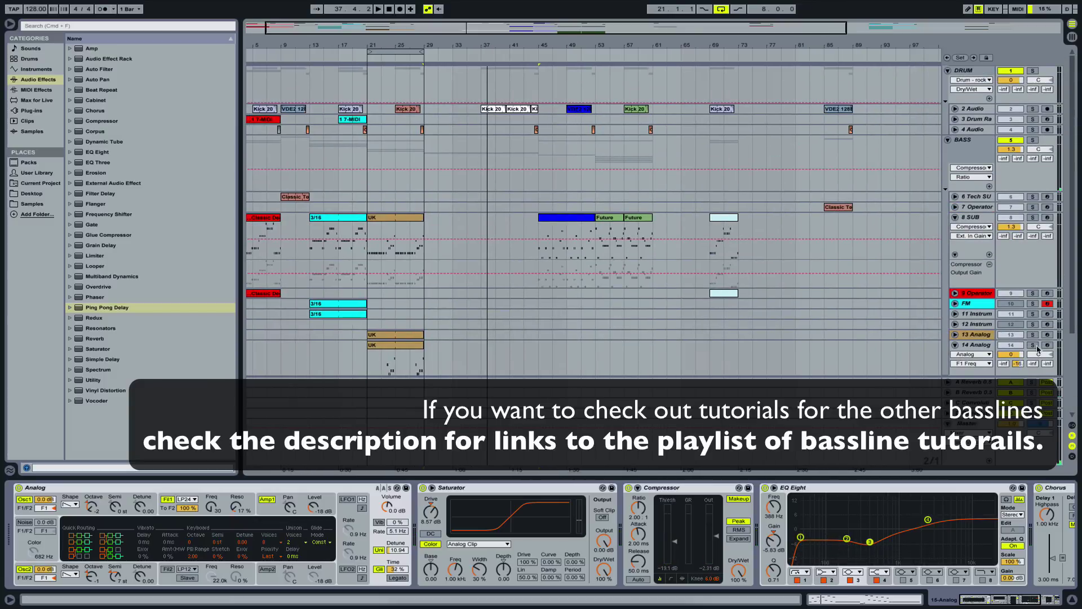
# Play track 15's OnB OffB clip from bar 29, then set the insert mark at bar 37
pyautogui.scroll(-5, 1032, 315)
pyautogui.click(478, 315)
pyautogui.press('space')
pyautogui.click(480, 309)
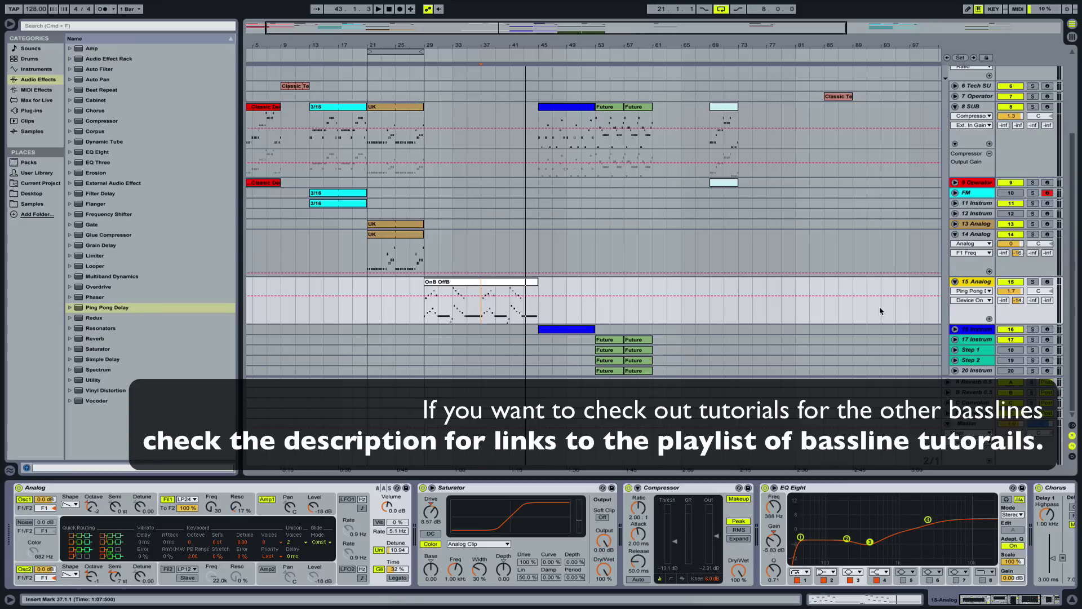
# Select track 14's UK clip to show its Analog, Chorus, Saturator, Compressor and EQ Eight chain
pyautogui.click(500, 244)
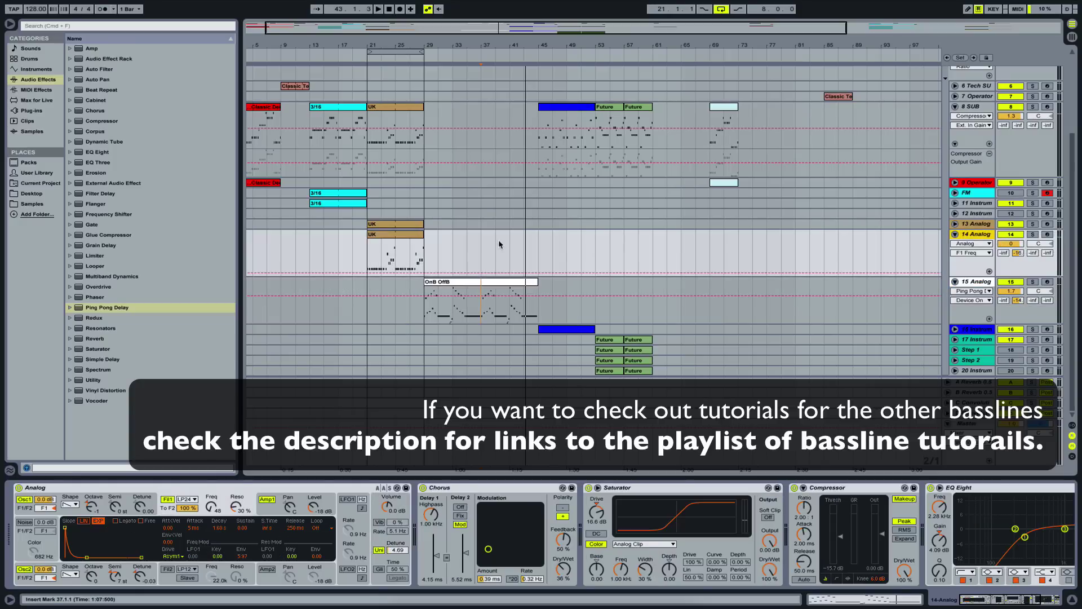
pyautogui.click(391, 236)
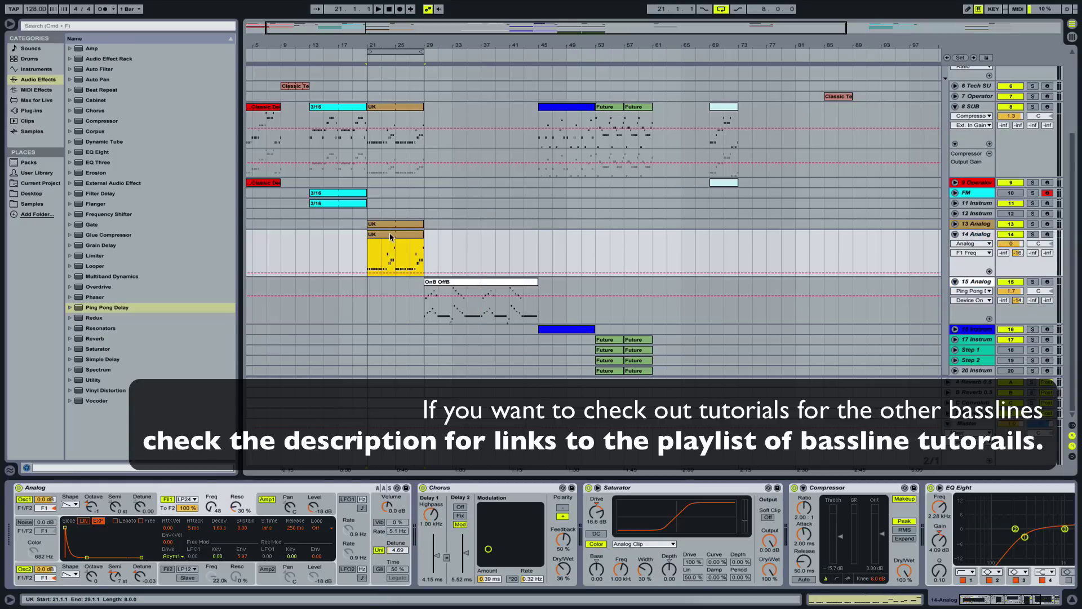